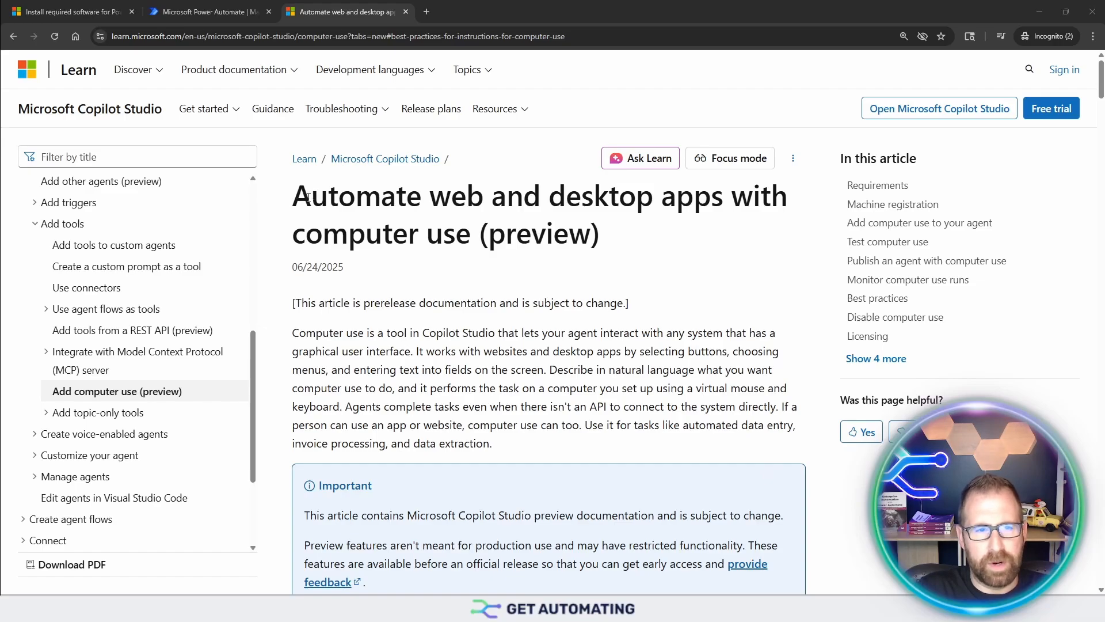
Step: Switch to the Power Automate machines list, enable the registered machine for computer use in its details, and save
{"action": "left_click_drag", "start_coordinate": [471, 240], "coordinate": [295, 234]}
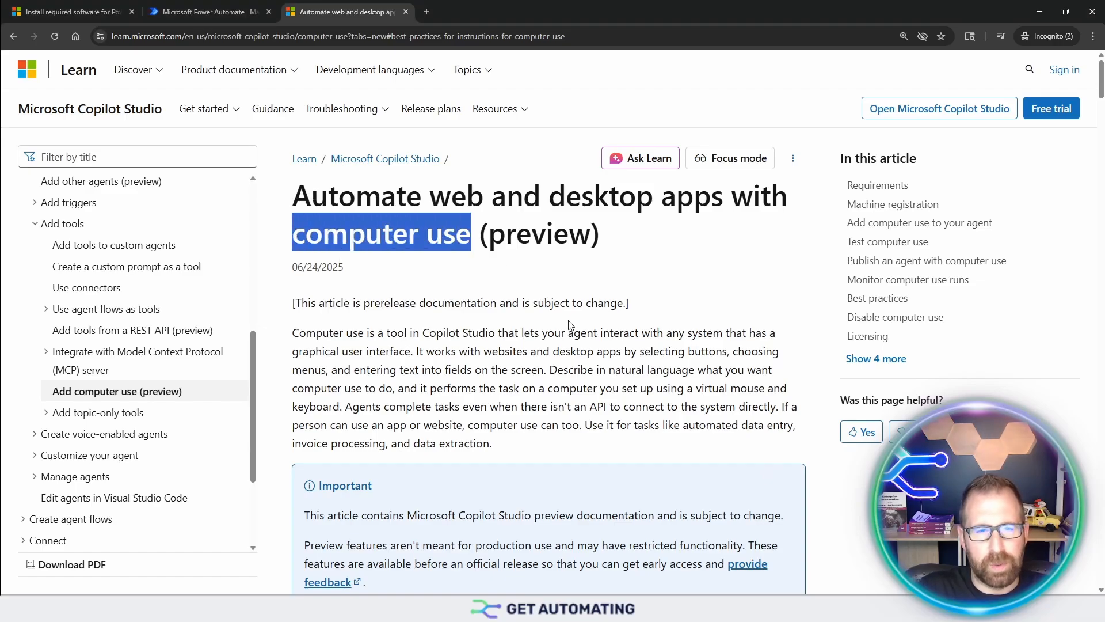
{"action": "left_click", "coordinate": [201, 12]}
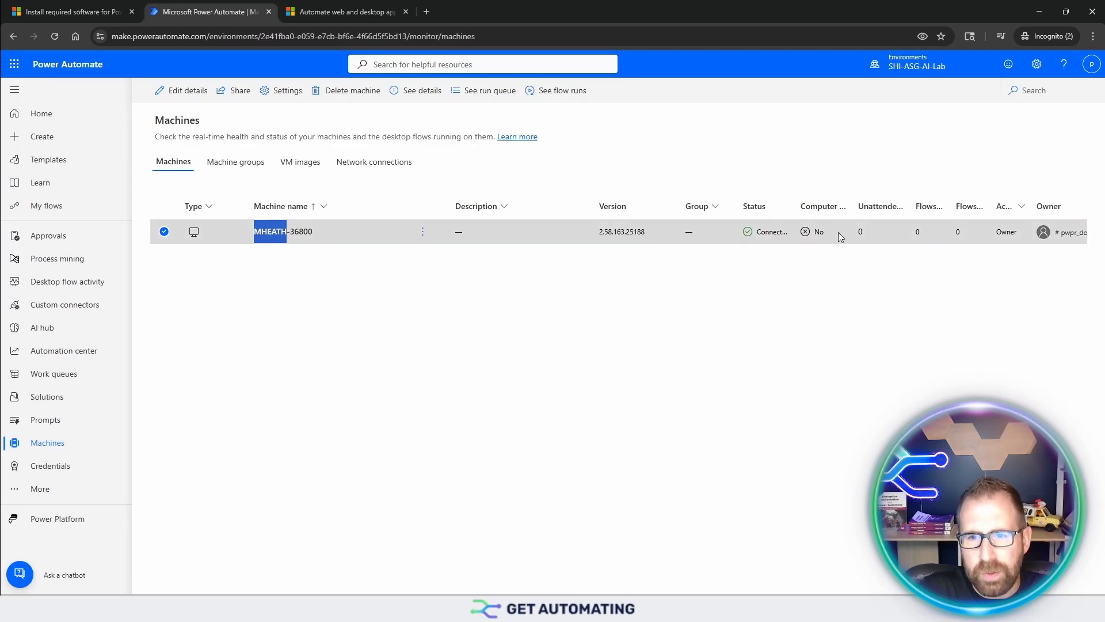
{"action": "left_click", "coordinate": [422, 231]}
{"action": "left_click", "coordinate": [433, 254]}
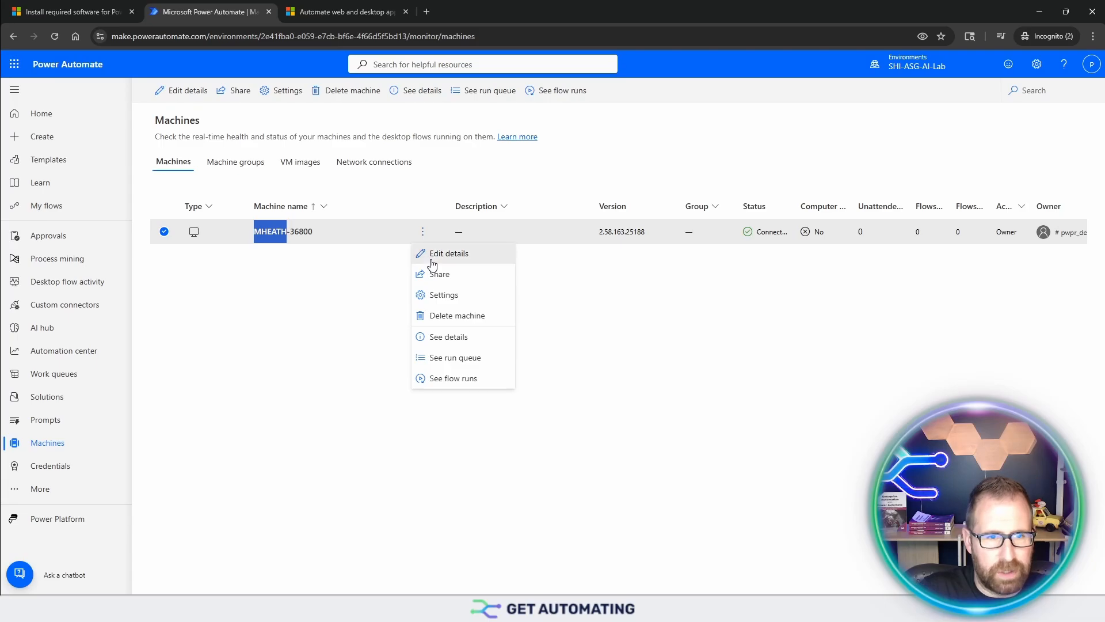
{"action": "left_click", "coordinate": [932, 272]}
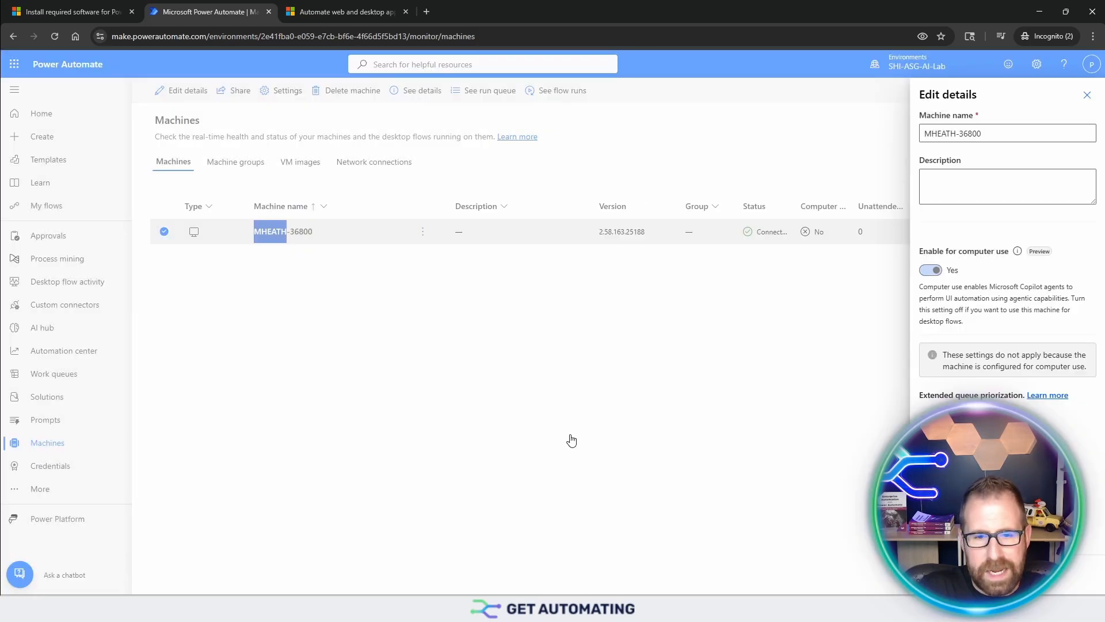
{"action": "left_click", "coordinate": [942, 574]}
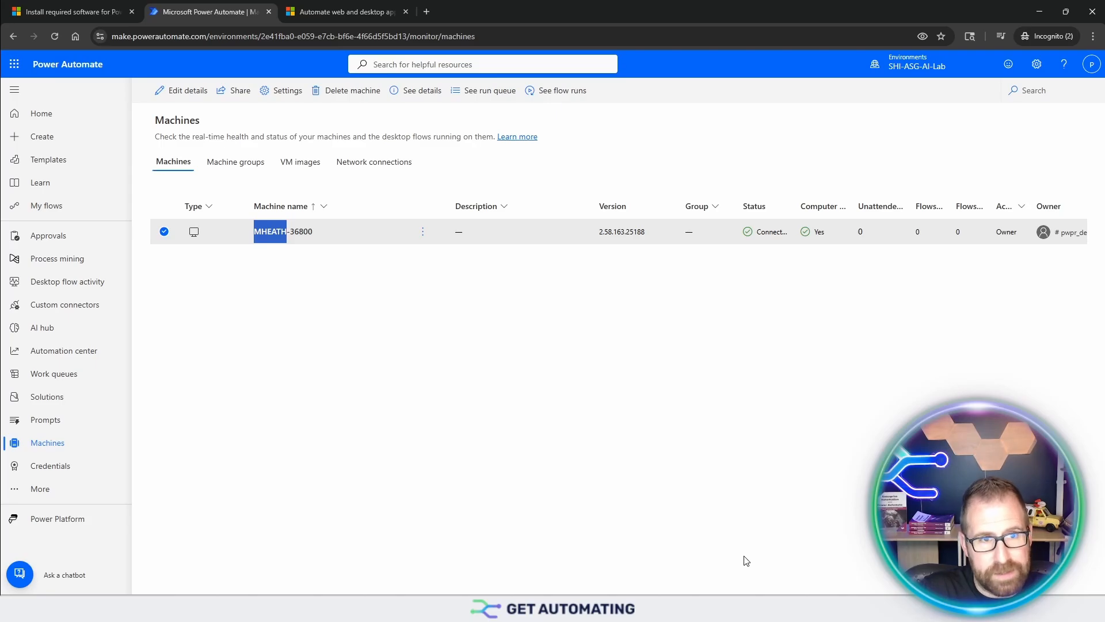
Step: Switch to Contoso Invoicing, start a new record in Invoices under Document Entry, and minimize the app
{"action": "left_click", "coordinate": [740, 602]}
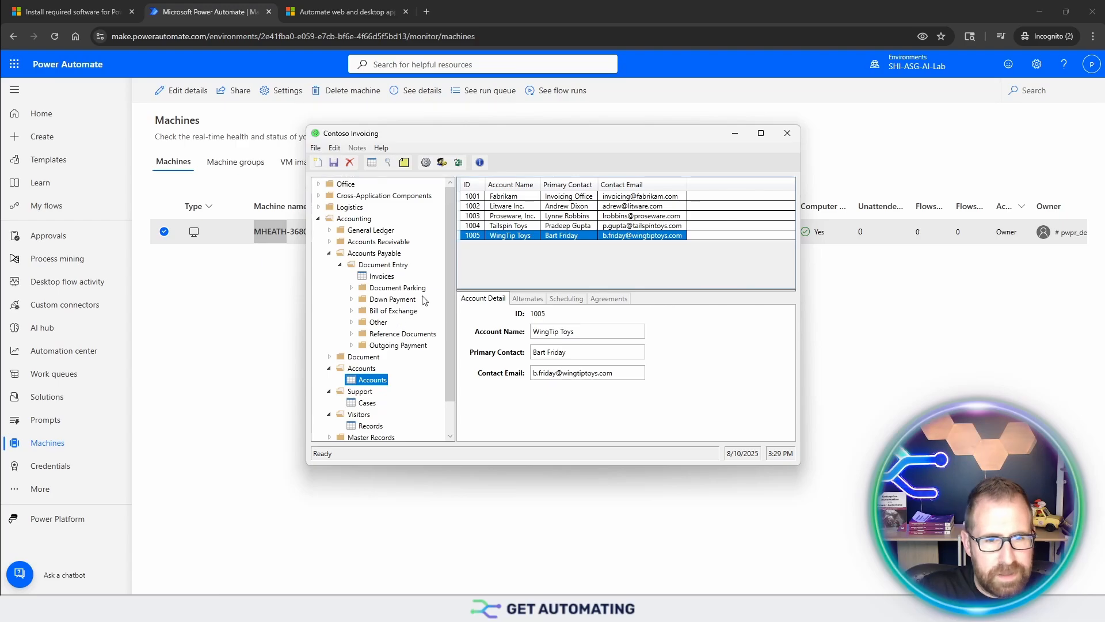
{"action": "left_click", "coordinate": [382, 277]}
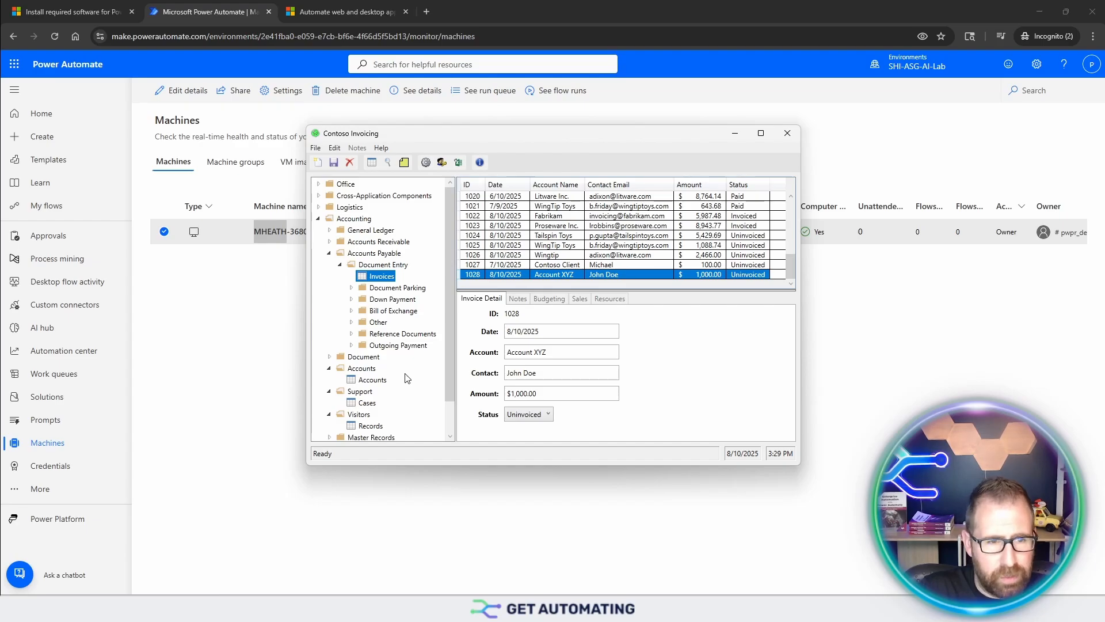
{"action": "left_click", "coordinate": [318, 164]}
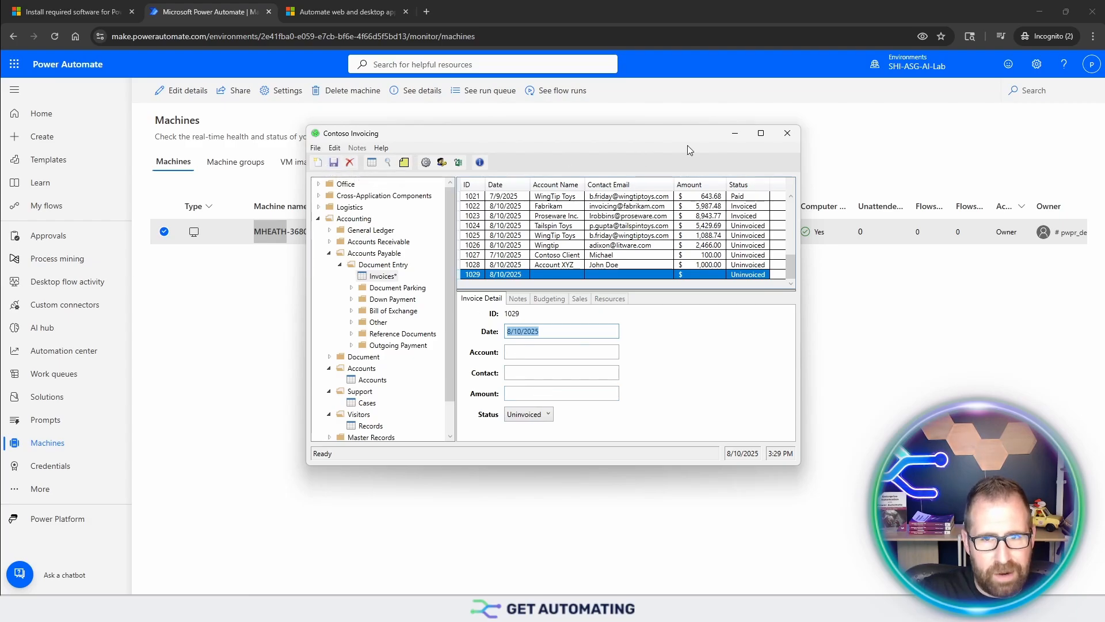
{"action": "left_click", "coordinate": [737, 136]}
Step: Review the learning objectives and prerequisites of the training module on installing the required software for Power Automate
{"action": "key", "text": "ctrl+shift+Tab"}
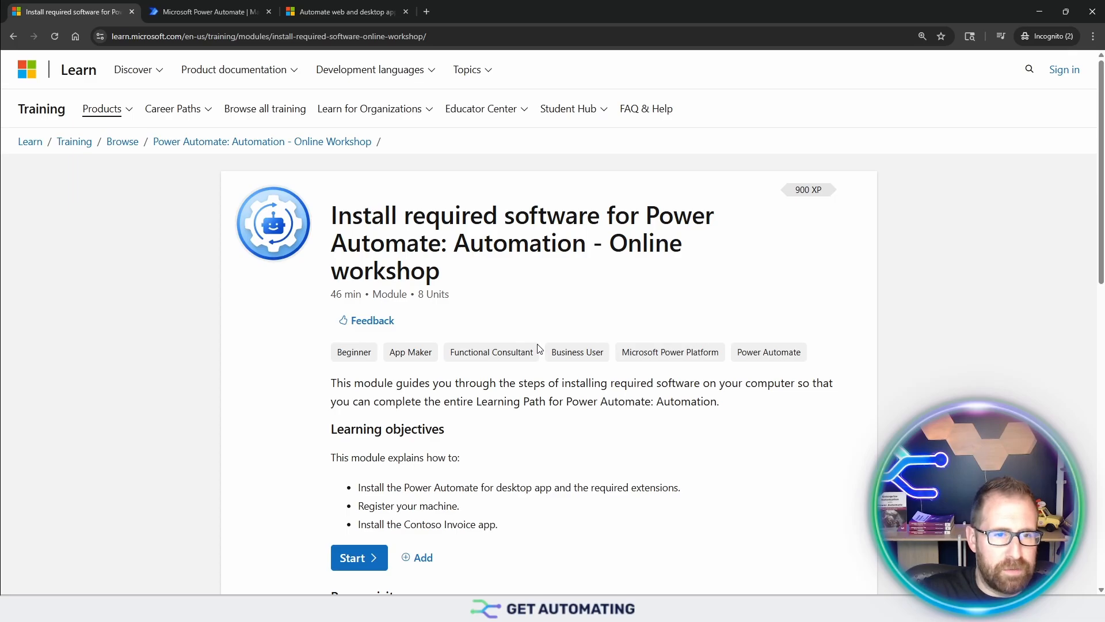
{"action": "left_click", "coordinate": [167, 40]}
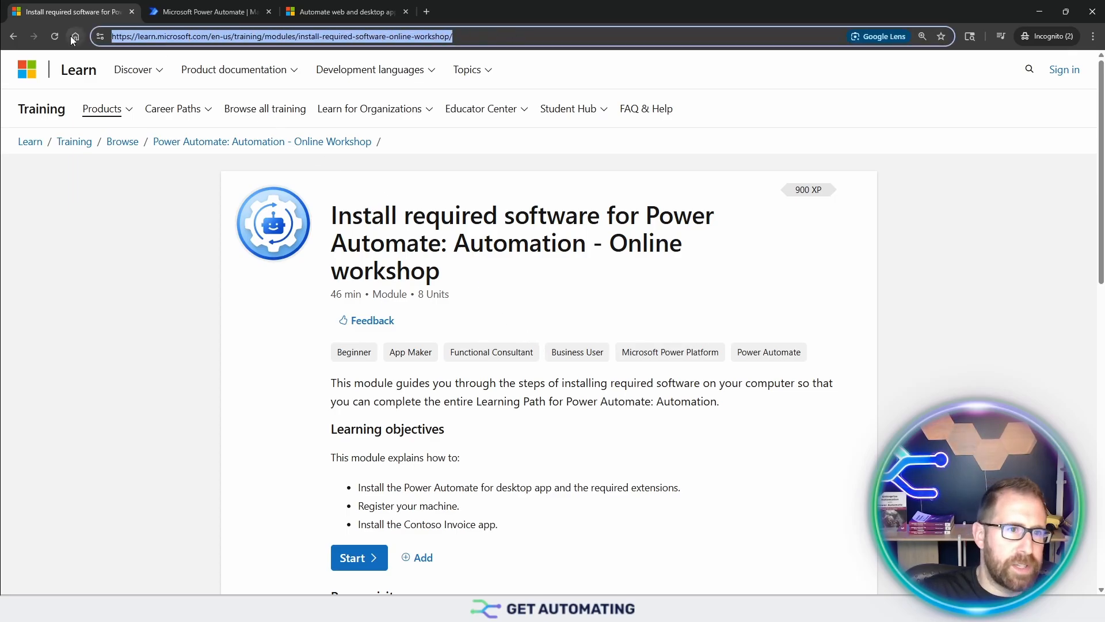
{"action": "scroll", "coordinate": [485, 432], "scroll_direction": "down", "scroll_amount": 3}
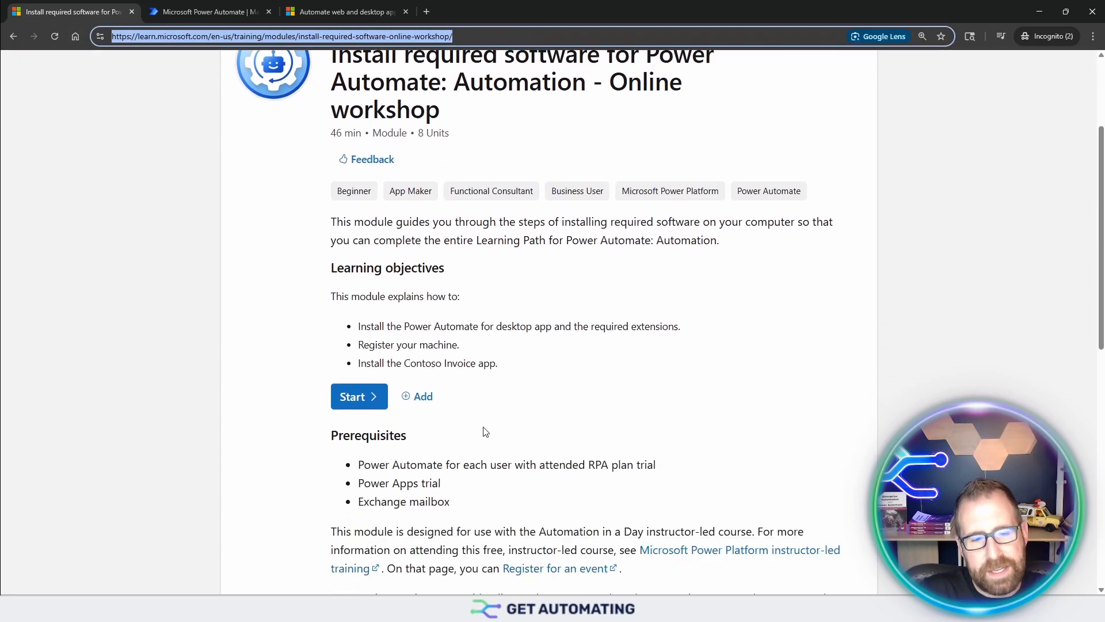
{"action": "scroll", "coordinate": [486, 284], "scroll_direction": "up", "scroll_amount": 3}
{"action": "scroll", "coordinate": [486, 296], "scroll_direction": "down", "scroll_amount": 12}
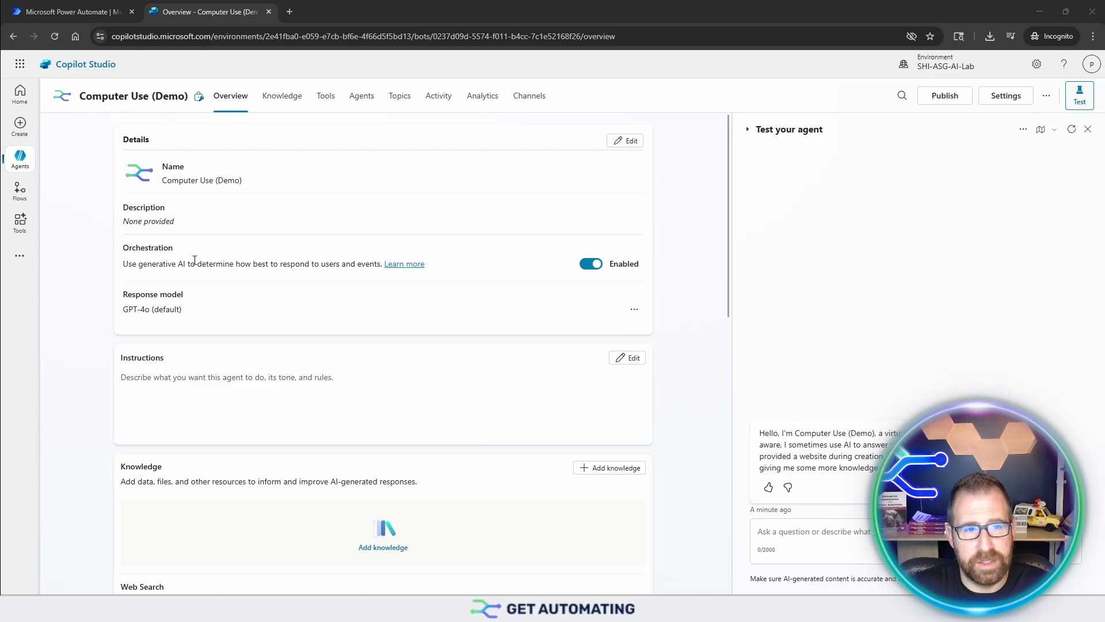
Step: Review the Computer Use (Demo) agent's overview in Copilot Studio, from its details to its suggested prompts
{"action": "scroll", "coordinate": [203, 257], "scroll_direction": "down", "scroll_amount": 10}
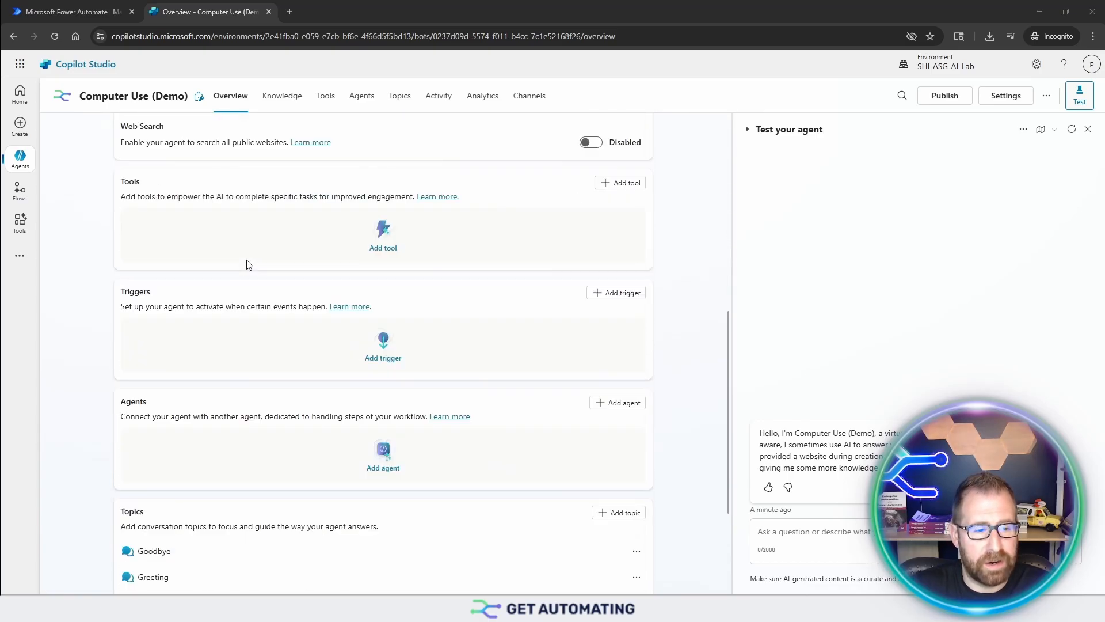
{"action": "scroll", "coordinate": [248, 264], "scroll_direction": "down", "scroll_amount": 2}
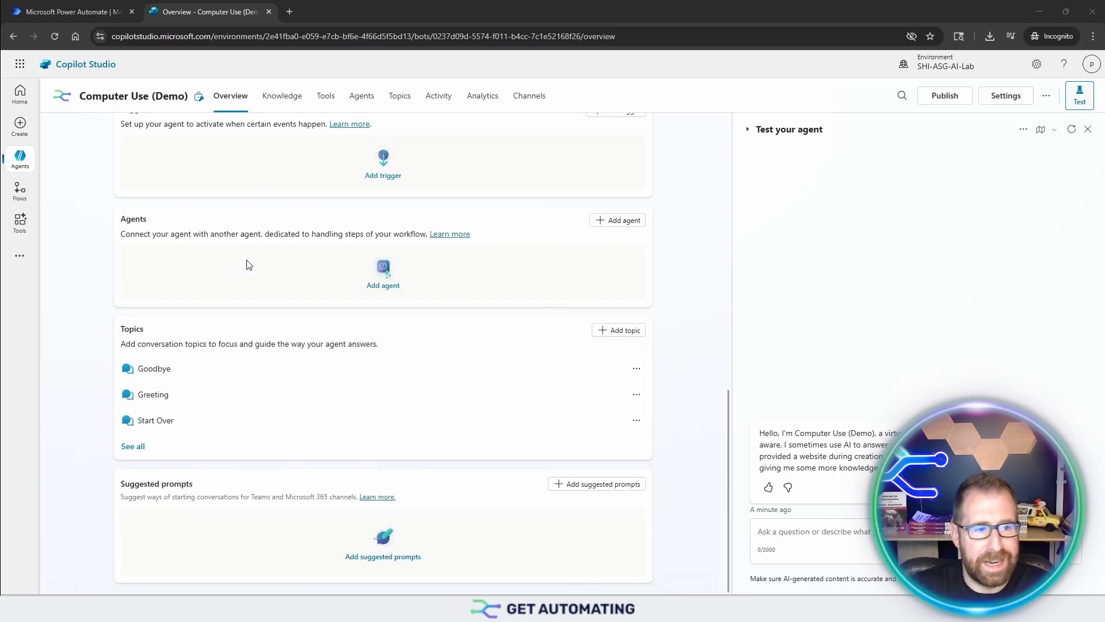
{"action": "scroll", "coordinate": [248, 264], "scroll_direction": "up", "scroll_amount": 12}
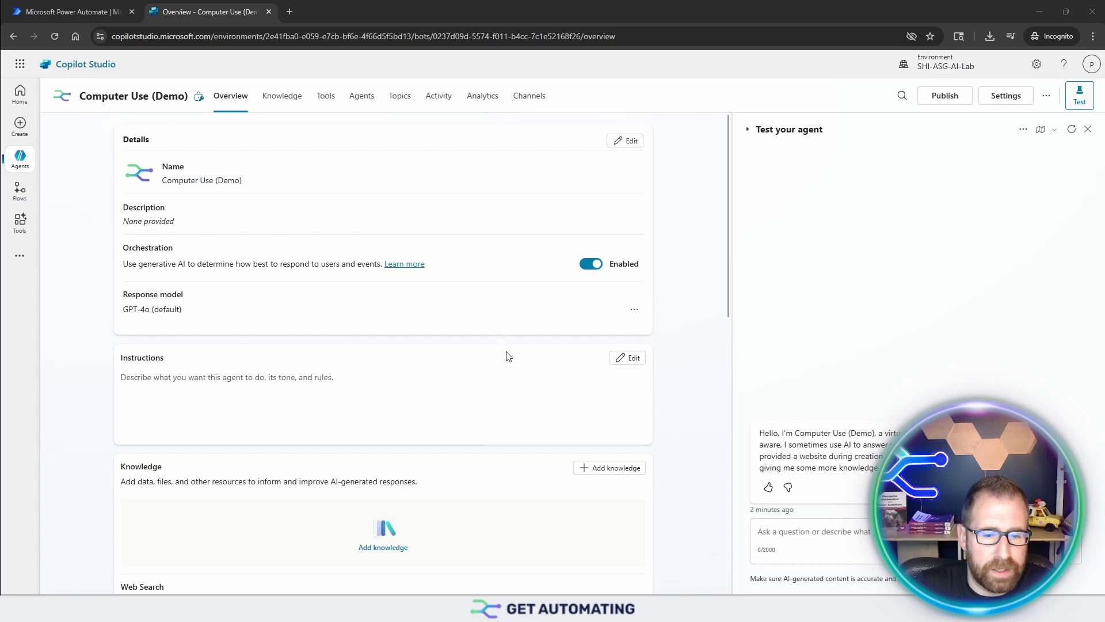
{"action": "scroll", "coordinate": [517, 380], "scroll_direction": "down", "scroll_amount": 4}
{"action": "scroll", "coordinate": [572, 426], "scroll_direction": "up", "scroll_amount": 4}
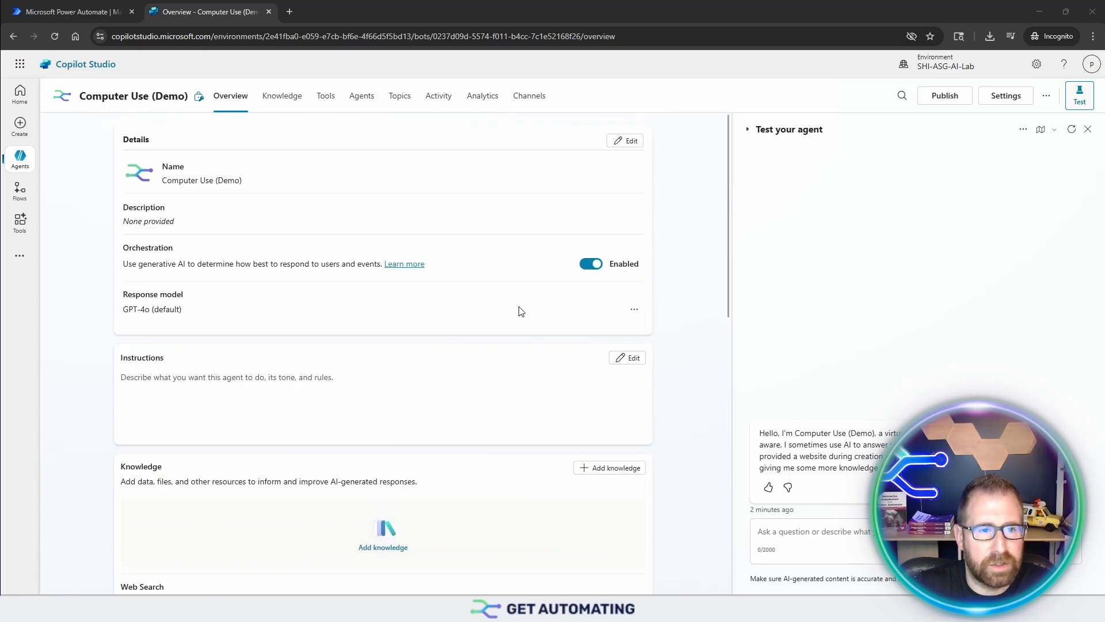
Step: Start adding a new tool of type Computer use to the Computer Use (Demo) agent
{"action": "left_click", "coordinate": [319, 106]}
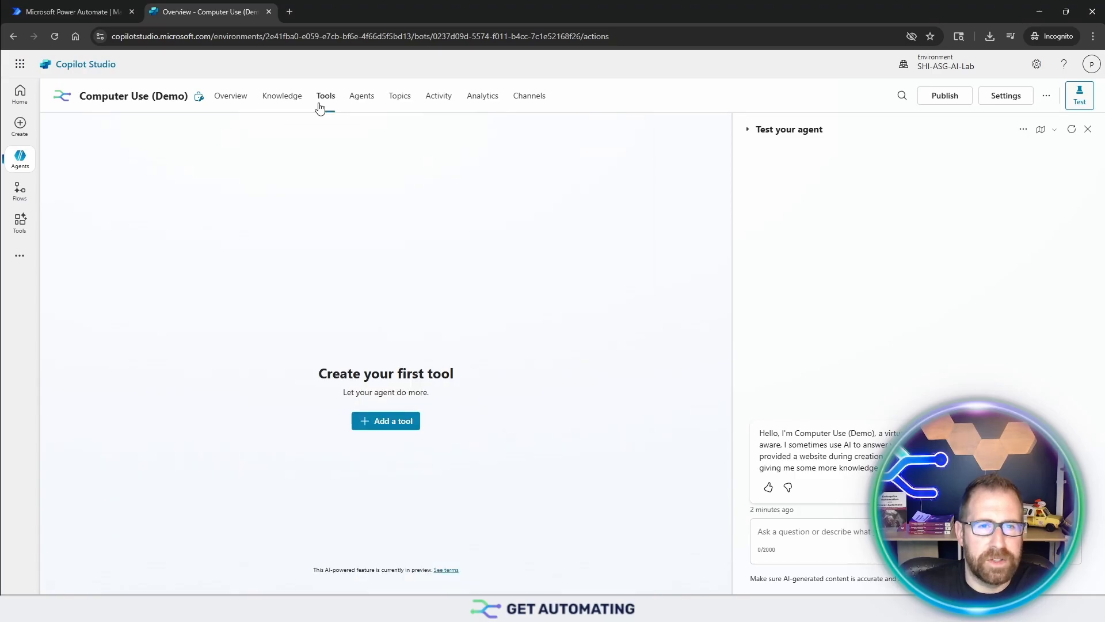
{"action": "left_click", "coordinate": [382, 422]}
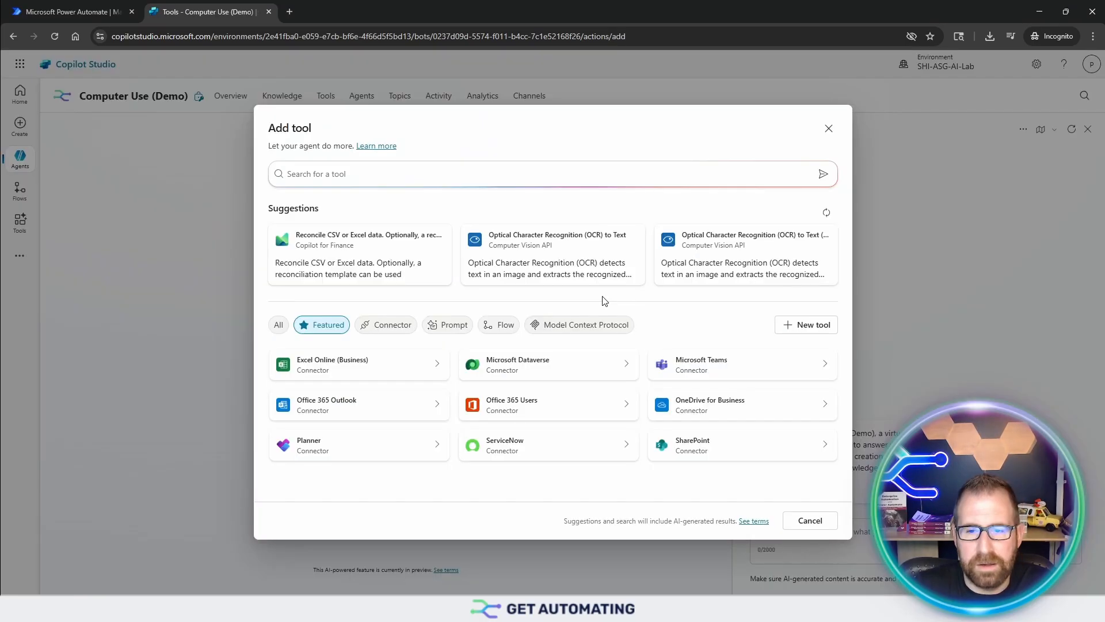
{"action": "left_click", "coordinate": [814, 327]}
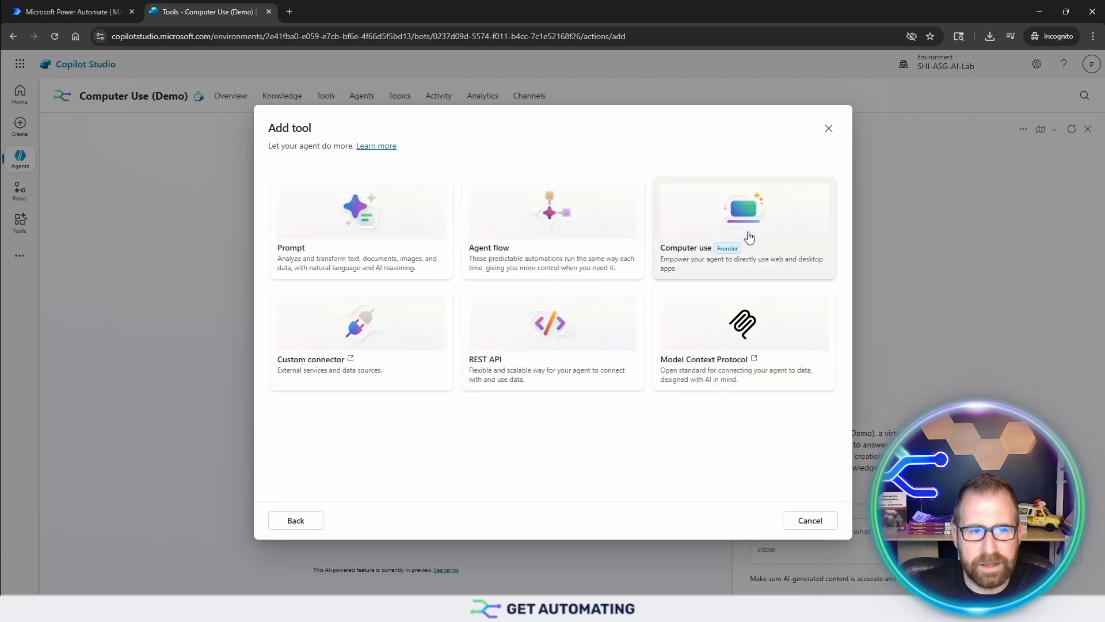
{"action": "left_click", "coordinate": [750, 236]}
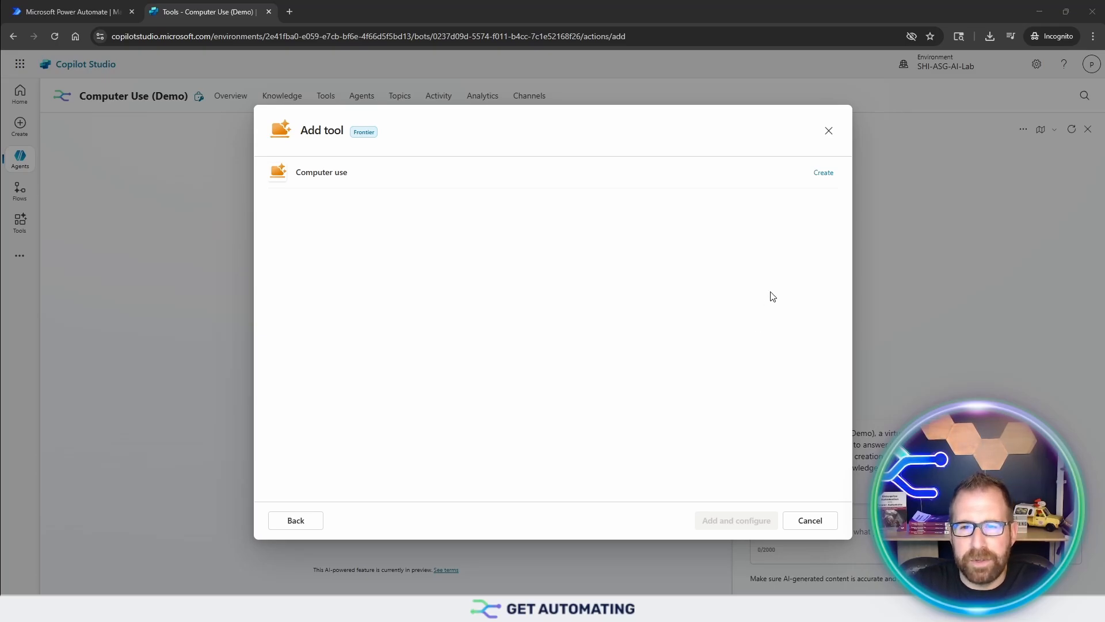
Step: Create the Computer use connection with username and password on the registered machine, and add the tool for configuration
{"action": "left_click", "coordinate": [828, 177]}
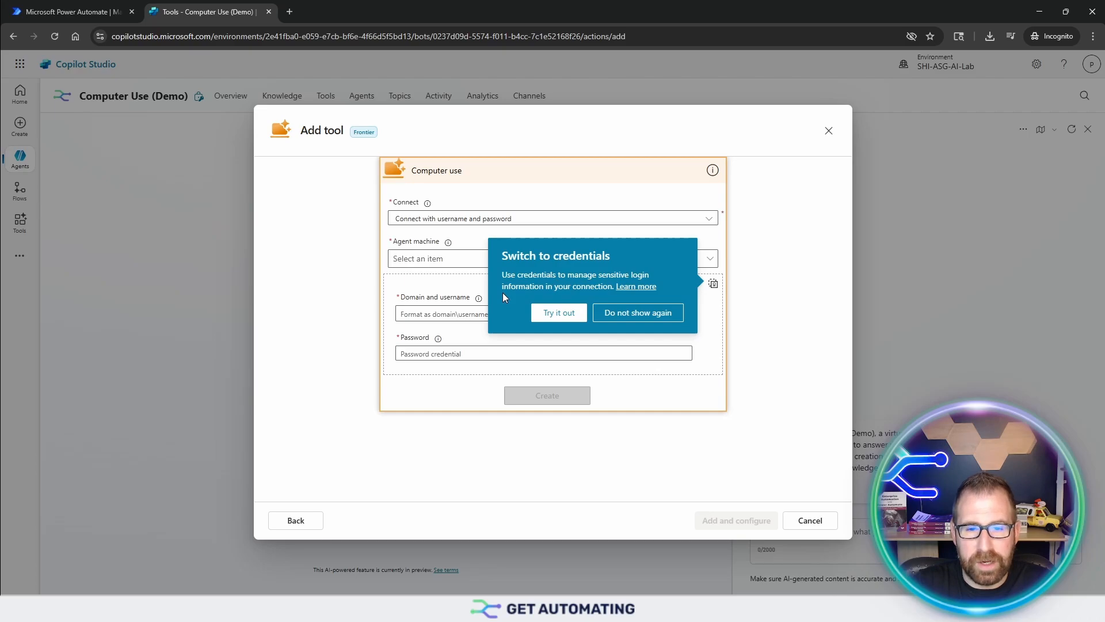
{"action": "left_click", "coordinate": [645, 320]}
{"action": "left_click", "coordinate": [463, 263]}
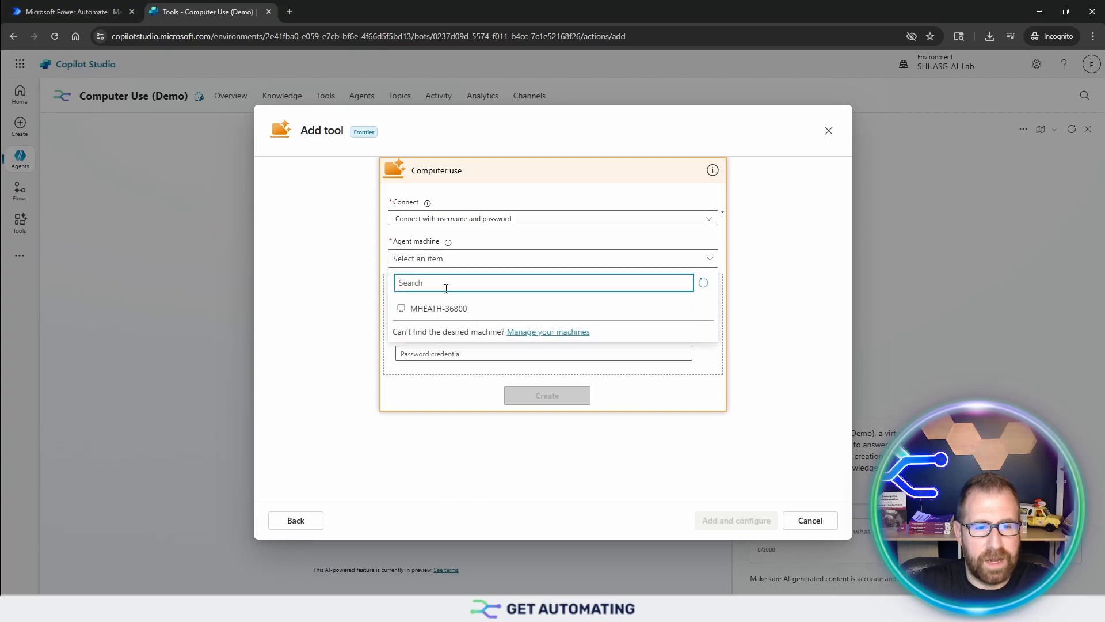
{"action": "left_click", "coordinate": [452, 306]}
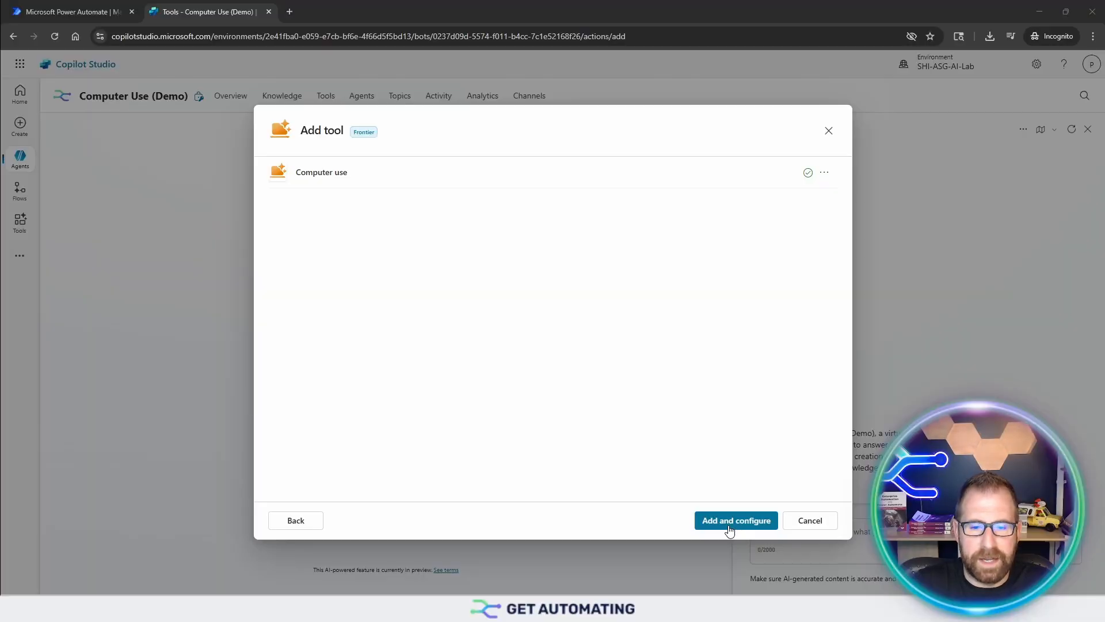
{"action": "left_click", "coordinate": [729, 524]}
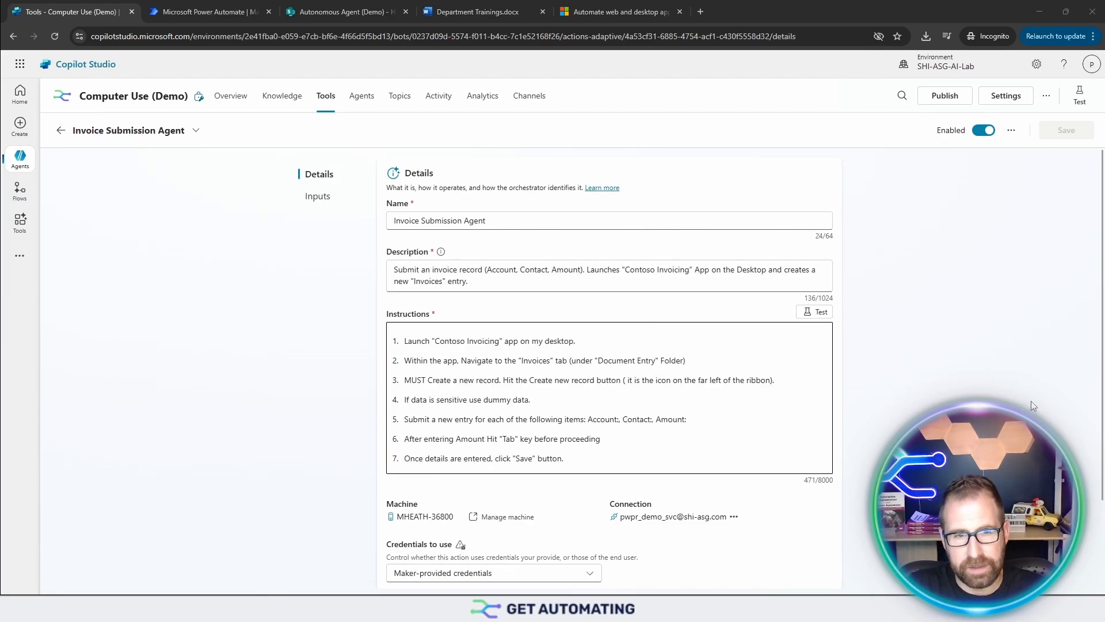
Step: Review the Invoice Submission Agent tool's details, and check where Contoso Invoicing offers the command for a new record
{"action": "left_click", "coordinate": [591, 217]}
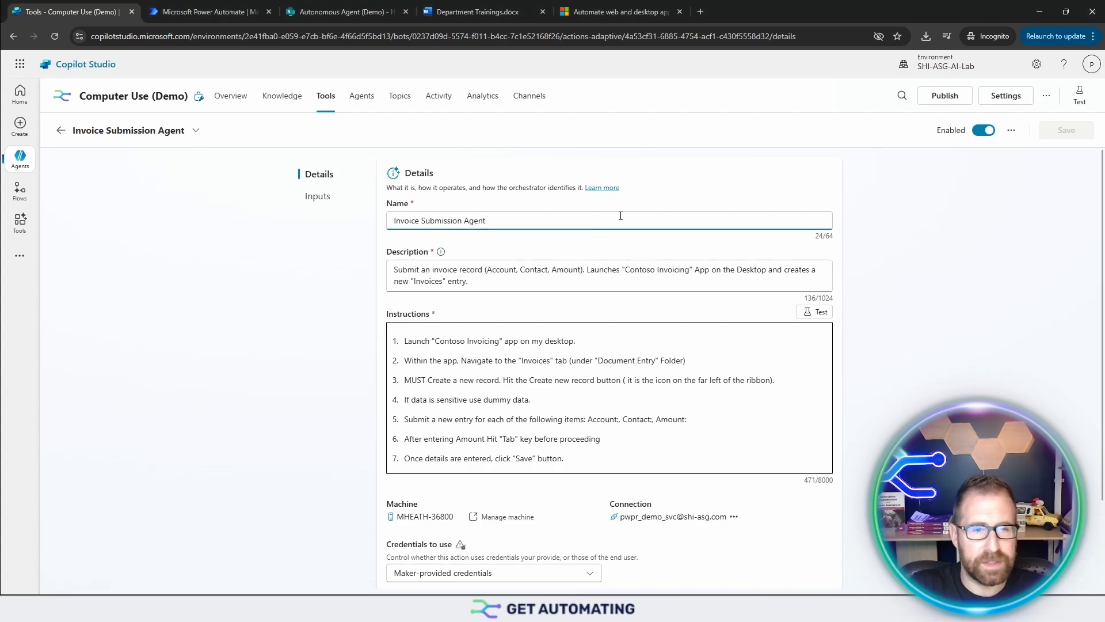
{"action": "left_click", "coordinate": [955, 271]}
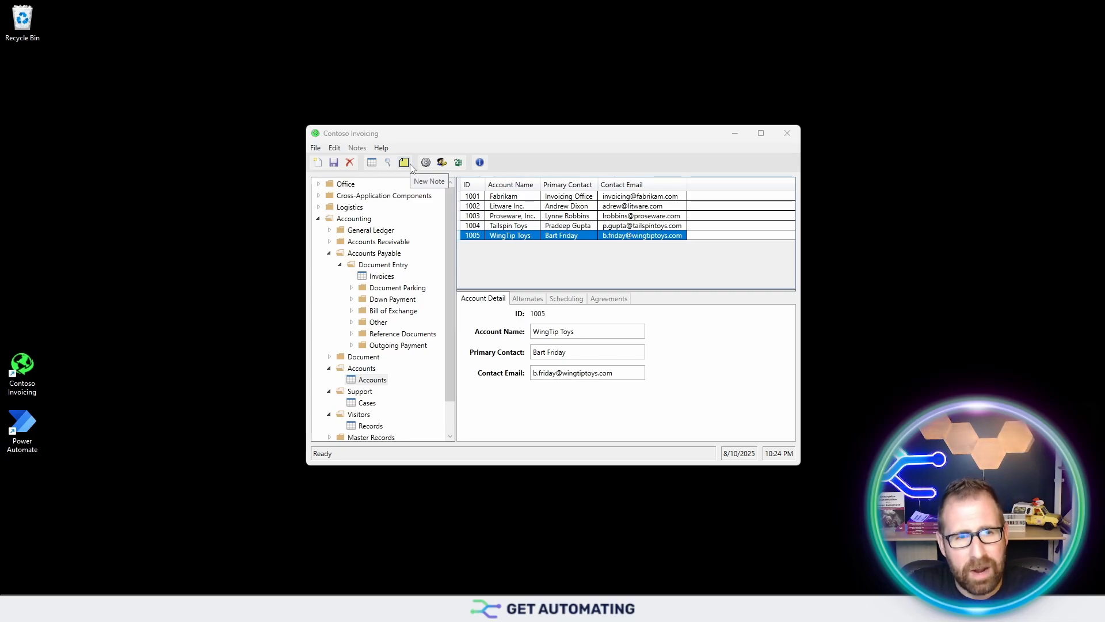
{"action": "left_click", "coordinate": [315, 149]}
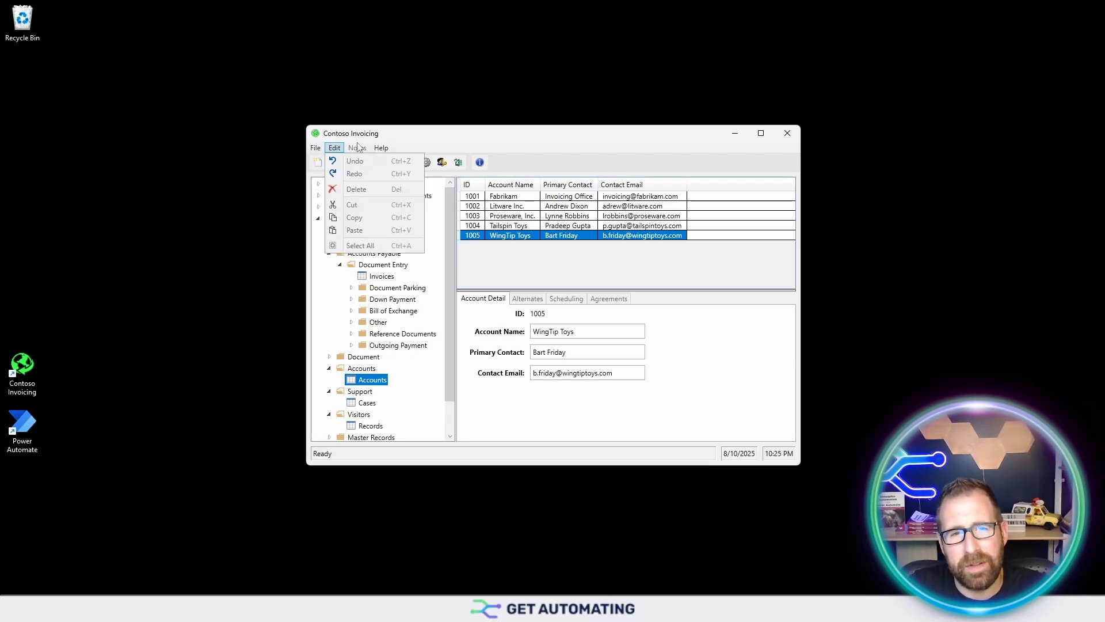
{"action": "left_click", "coordinate": [417, 128]}
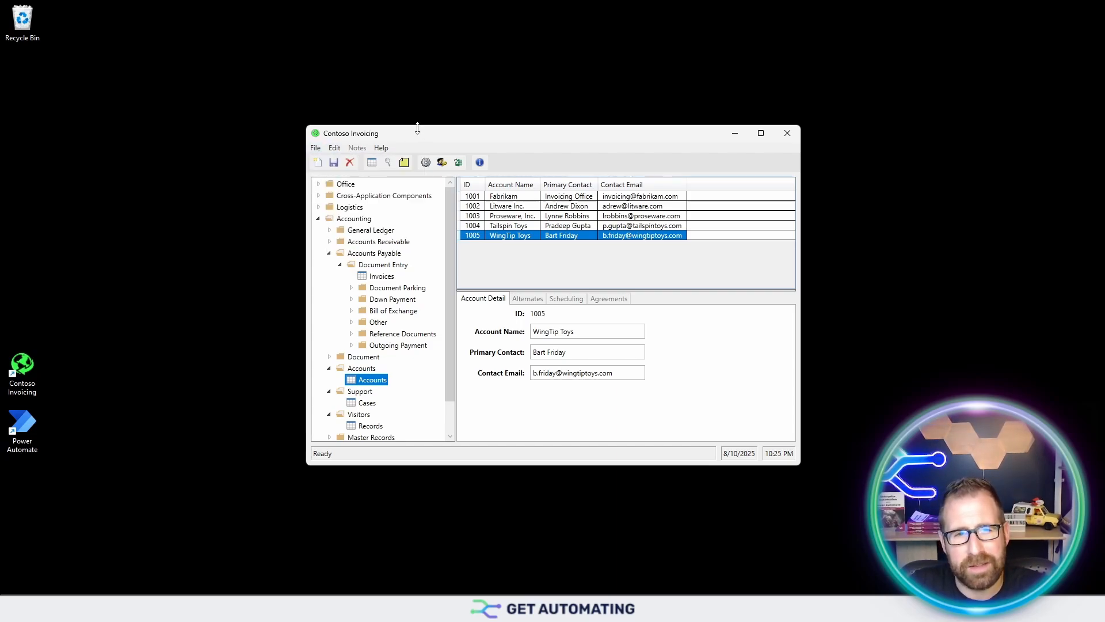
{"action": "left_click", "coordinate": [320, 150]}
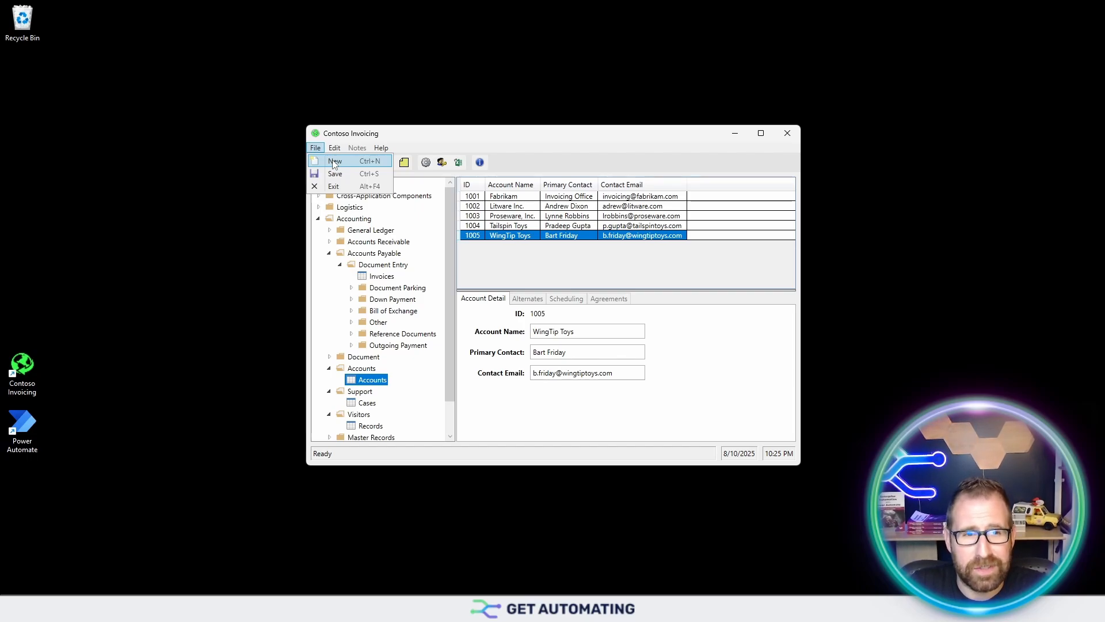
{"action": "left_click", "coordinate": [442, 137]}
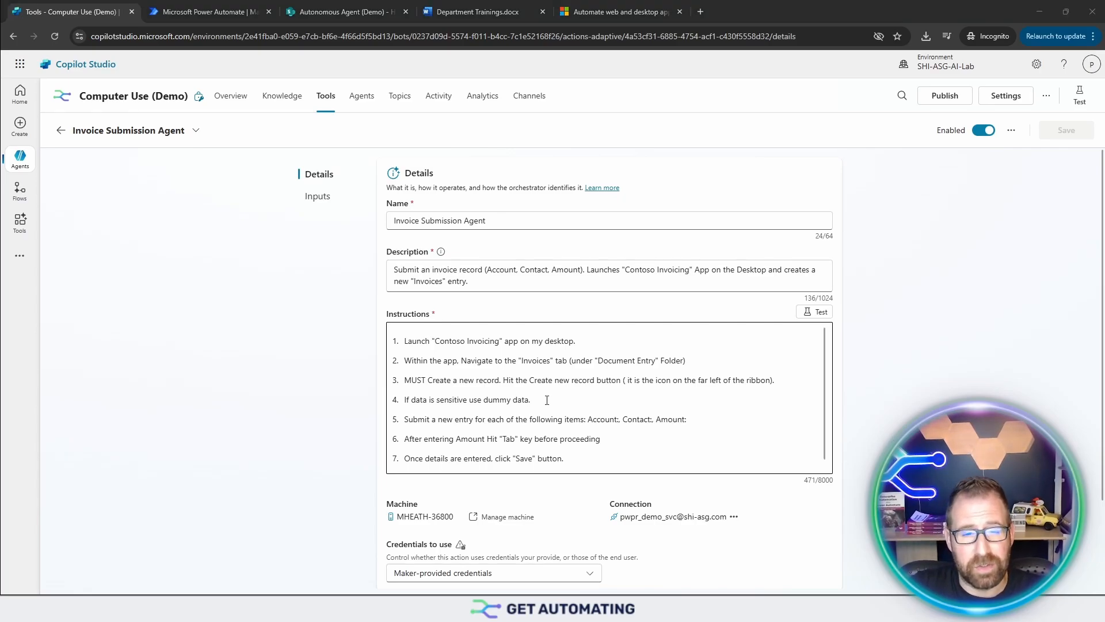
Step: Highlight the dummy data instruction and test the tool's instructions, opening Invoices in Contoso Invoicing
{"action": "left_click_drag", "start_coordinate": [547, 400], "coordinate": [411, 399]}
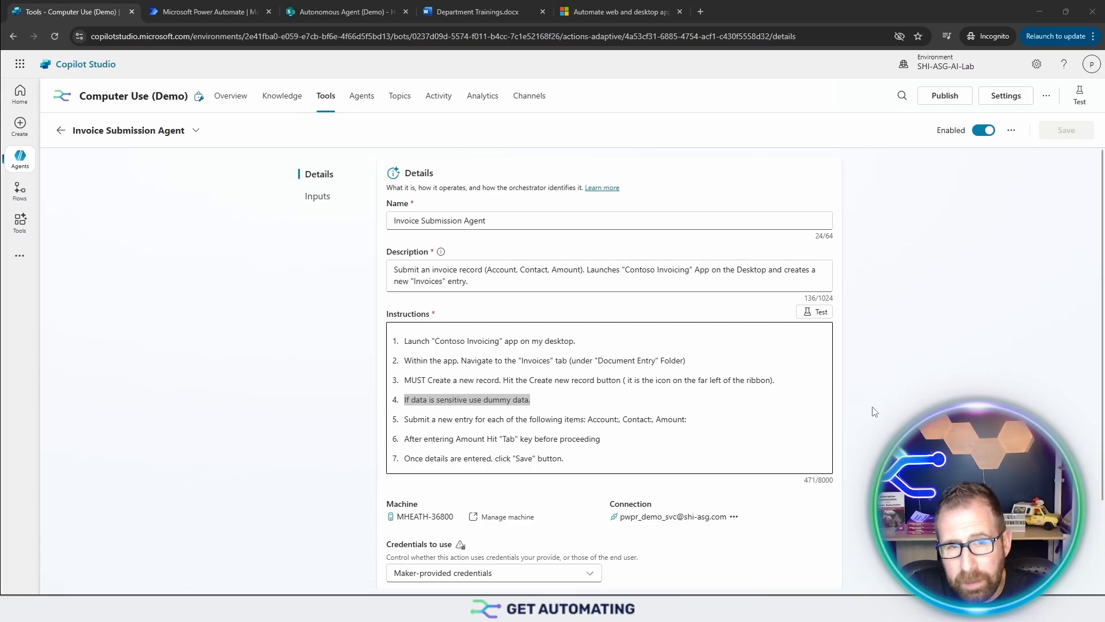
{"action": "left_click", "coordinate": [824, 315]}
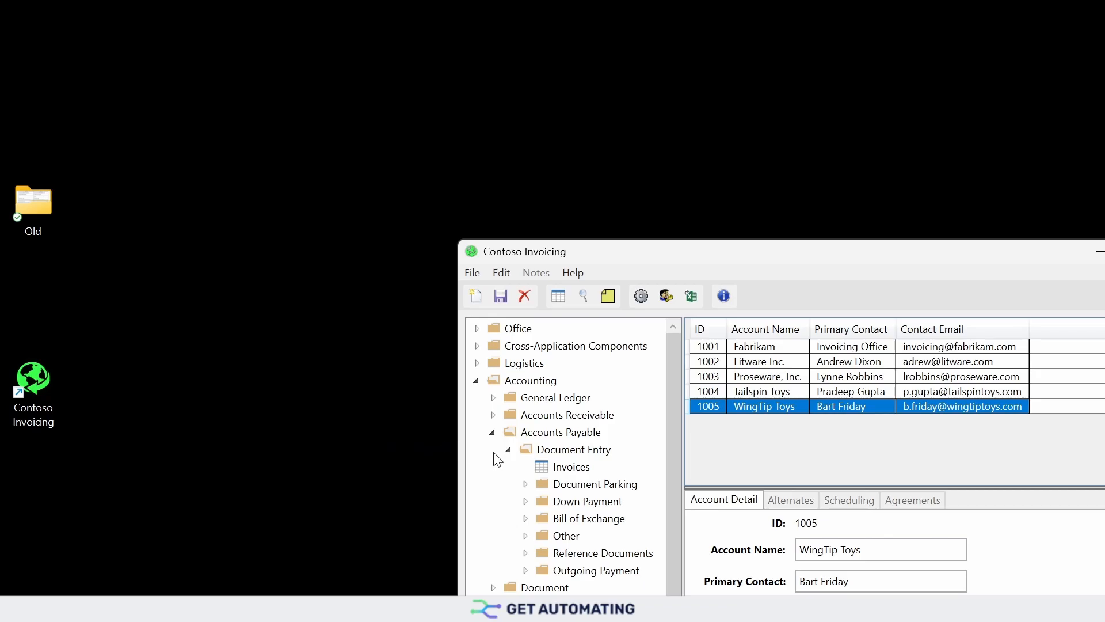
{"action": "left_click", "coordinate": [581, 467]}
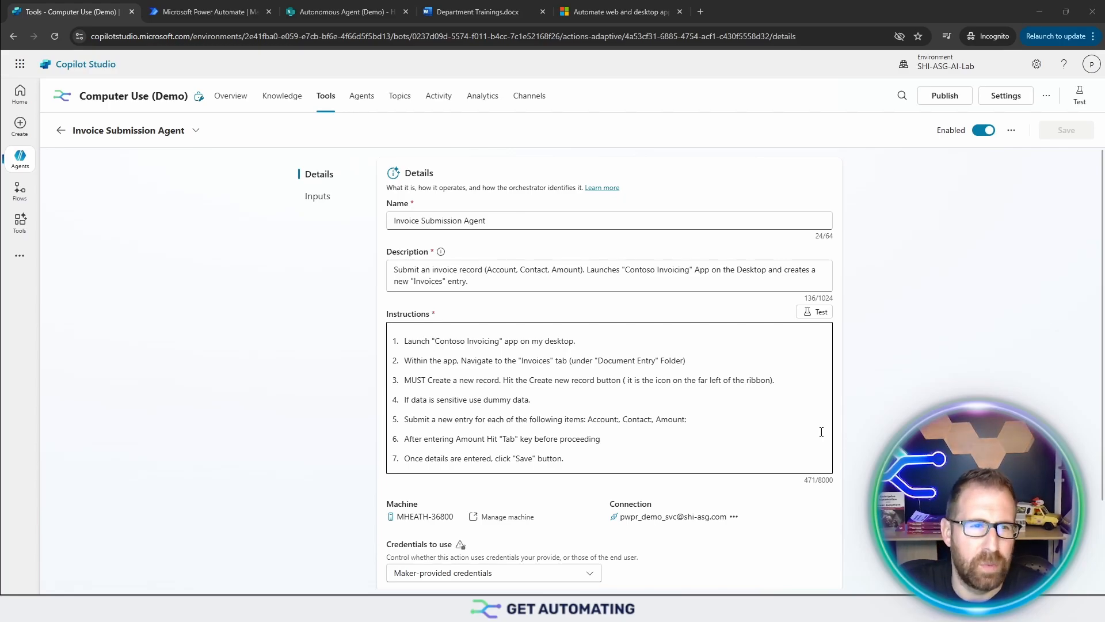
Step: Paste the agent's three overview instructions: always ask for missing Account, Contact and Amount, launch "Invoicing Submission Agent", and tell the user the entry is completed
{"action": "left_click", "coordinate": [239, 102]}
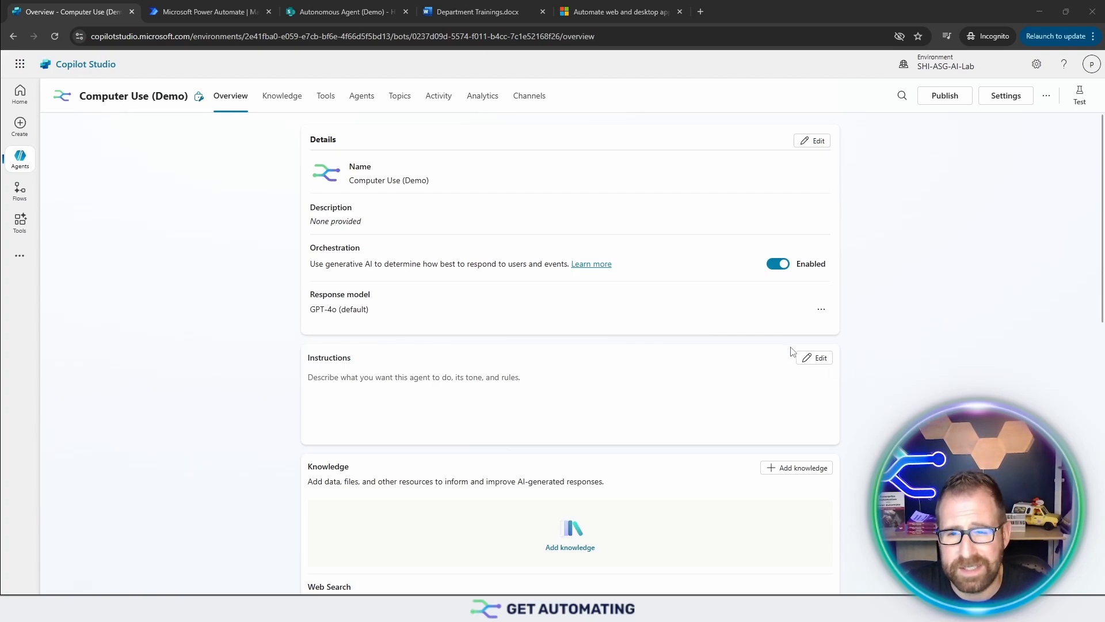
{"action": "left_click", "coordinate": [813, 358]}
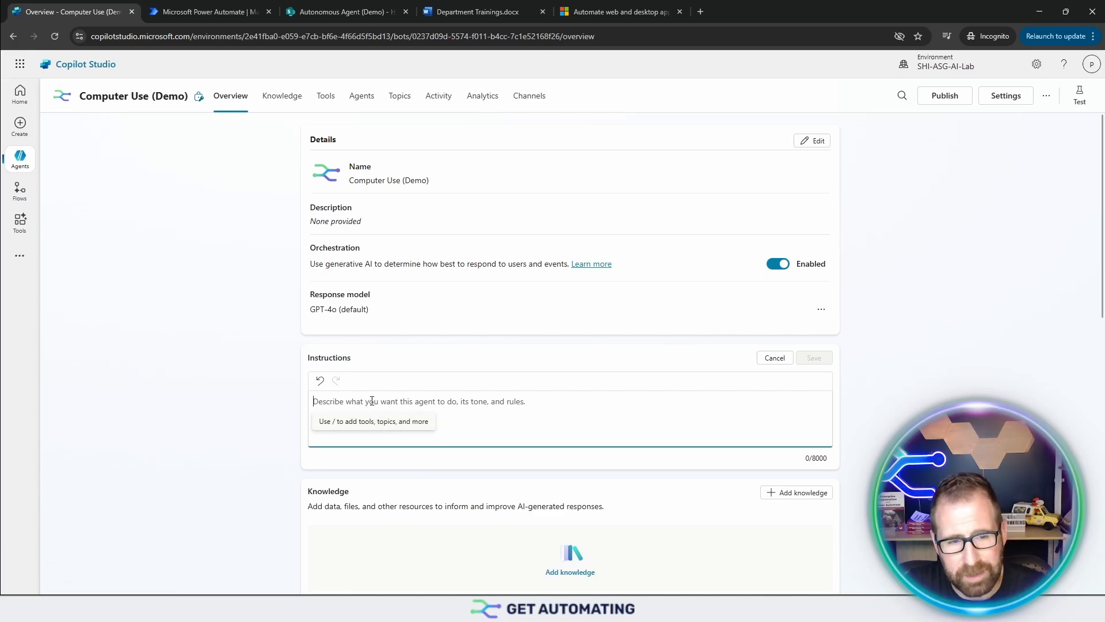
{"action": "type", "text": "1. ALWAYS Ask the user for details if not provided. If the user is wanting to submit an invoice you will need to ask for Account, Contact, and Amount. 2. Launch \"Invoicing Submission Agent\" 3. Let the user know the entry has been completed."}
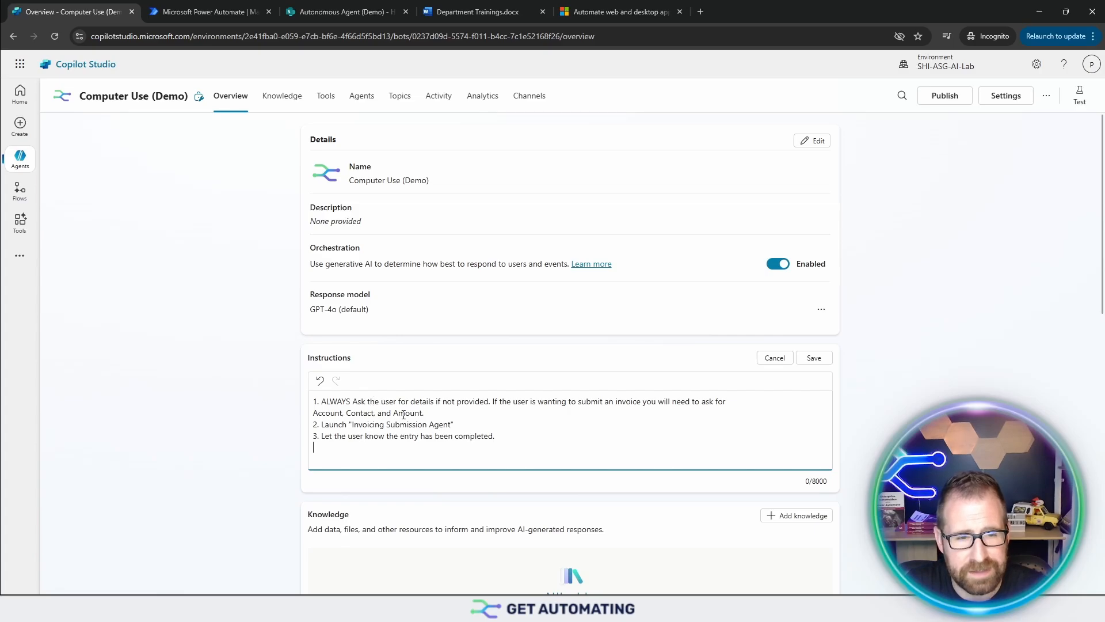
Step: Replace "Invoicing Submission Agent" in instruction 2 with a reference to the Invoice Submission Agent tool, and save the instructions
{"action": "left_click_drag", "start_coordinate": [460, 424], "coordinate": [349, 424]}
{"action": "key", "text": "BackSpace"}
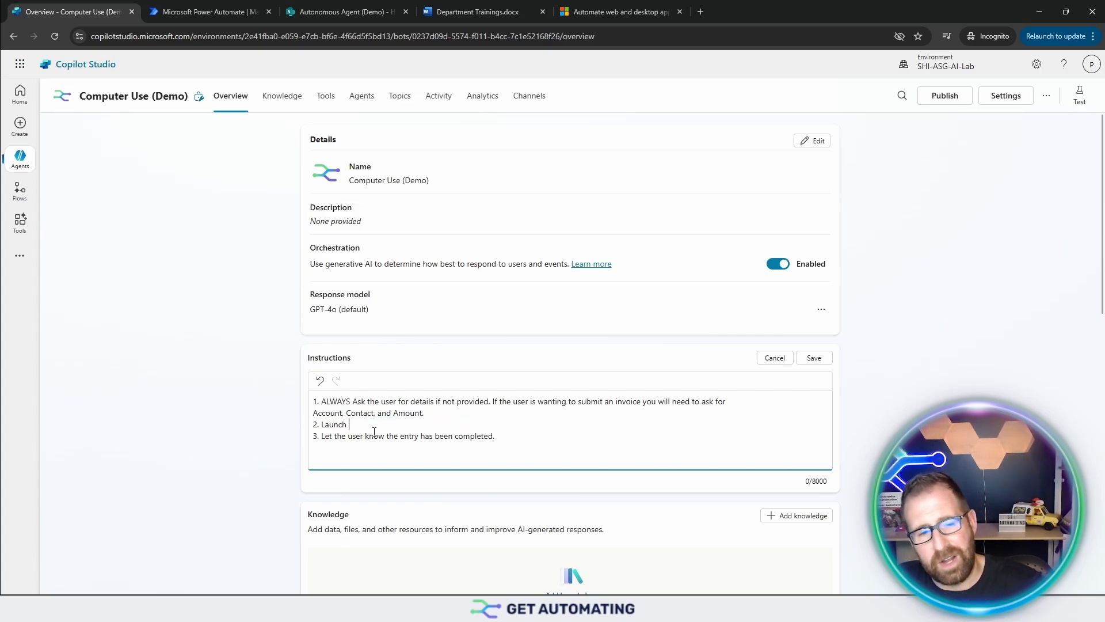
{"action": "type", "text": "/"}
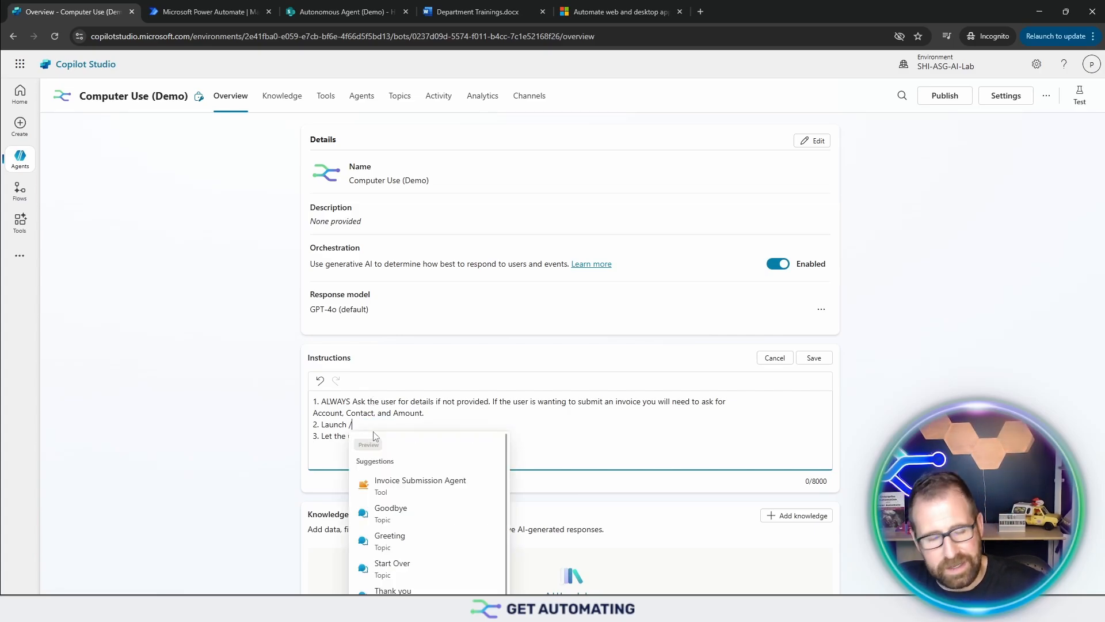
{"action": "left_click", "coordinate": [389, 486]}
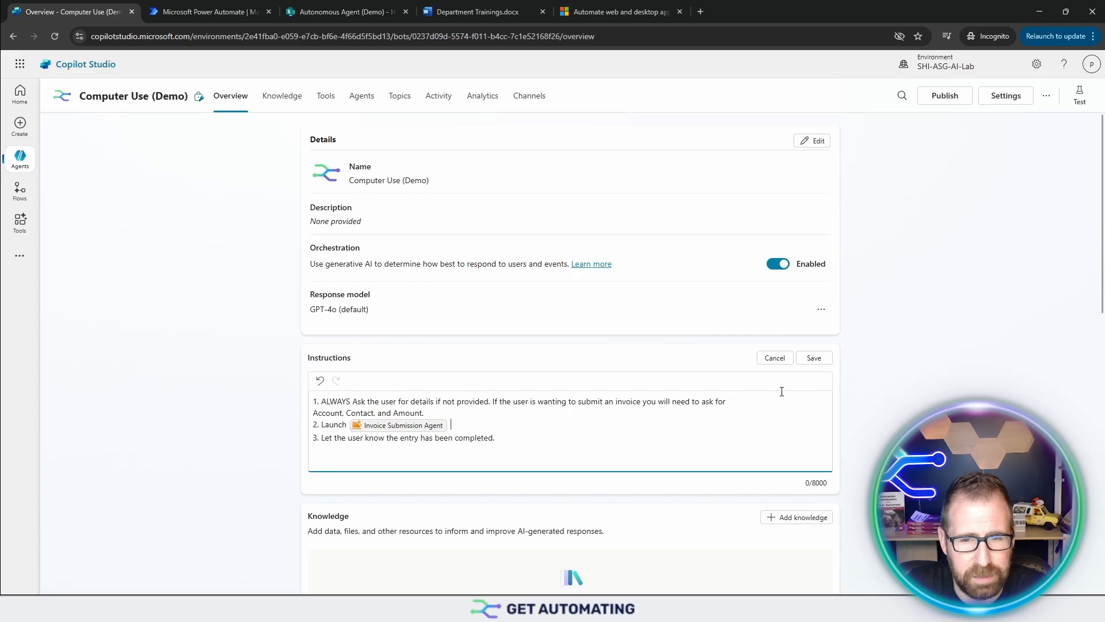
{"action": "left_click", "coordinate": [817, 364]}
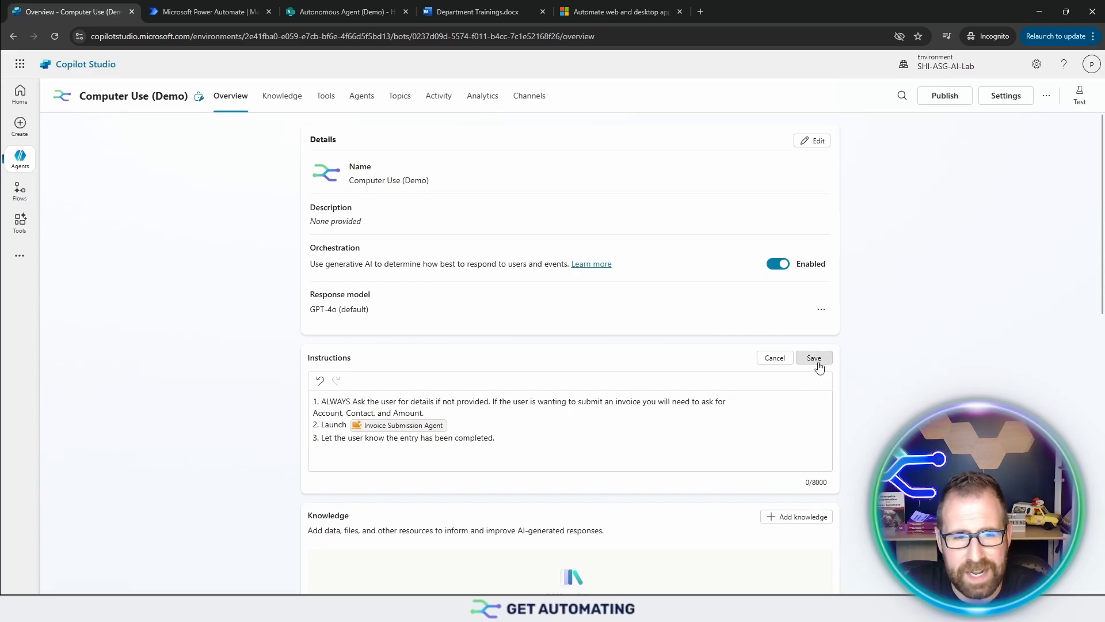
Step: Start testing the agent by greeting it with "Hi" and sending the request "Need to submit an invoice"
{"action": "left_click", "coordinate": [1079, 97]}
{"action": "left_click", "coordinate": [857, 530]}
{"action": "type", "text": "Hi"}
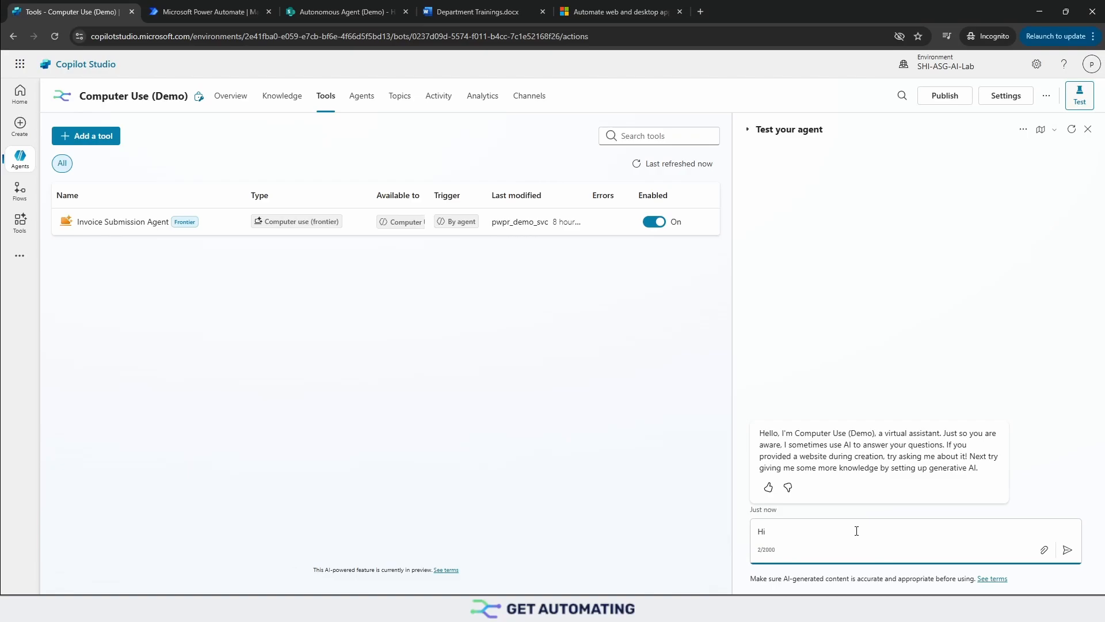
{"action": "key", "text": "Return"}
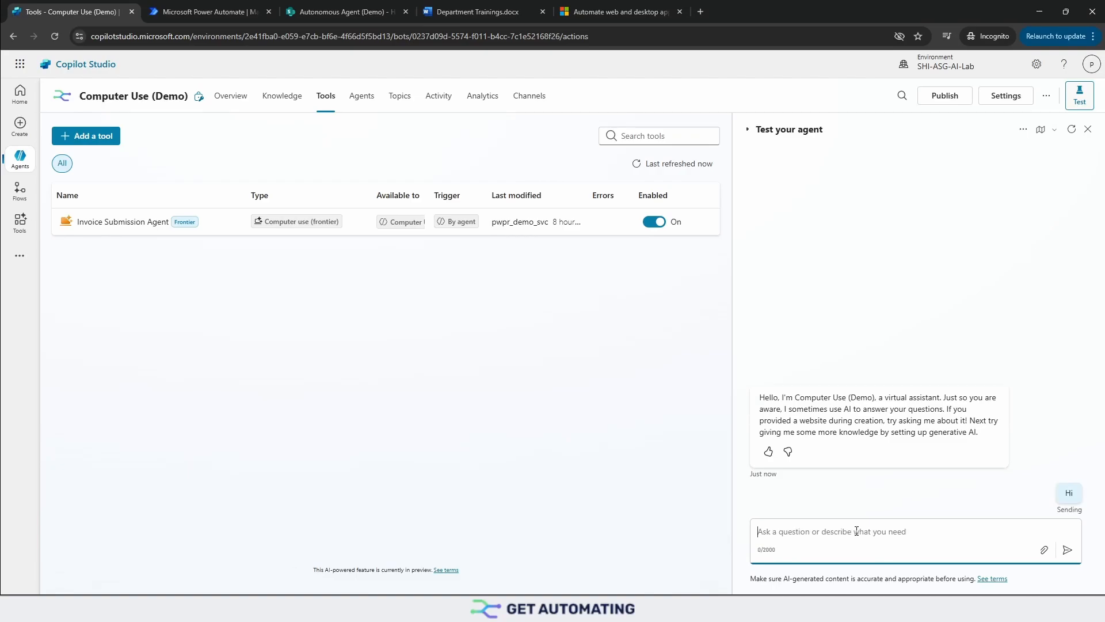
{"action": "type", "text": "Need to submit"}
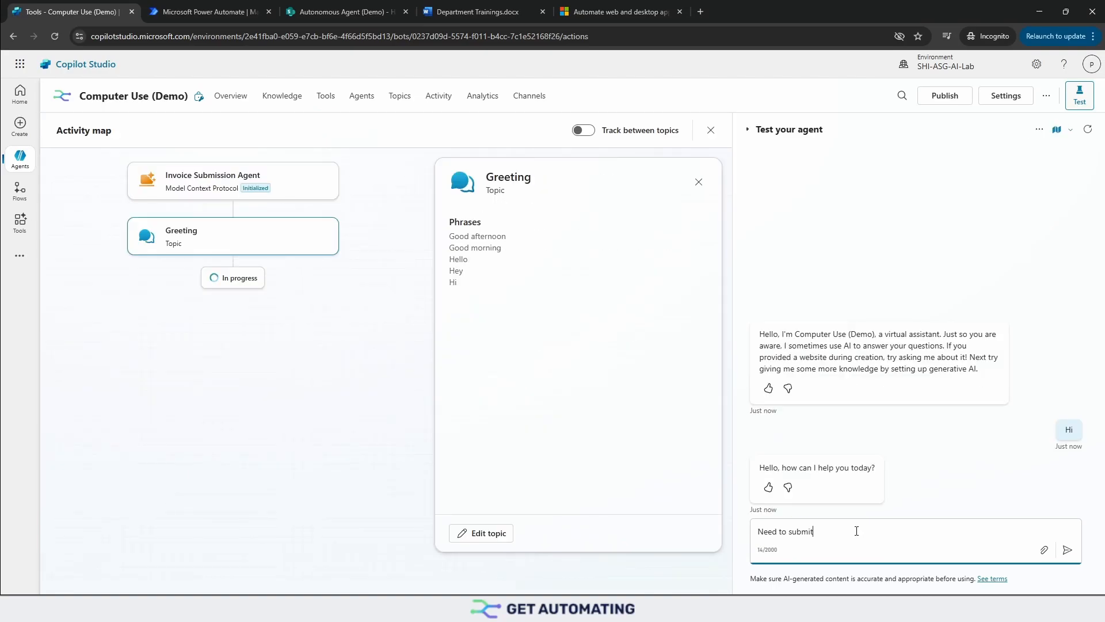
{"action": "type", "text": " an invoice"}
{"action": "key", "text": "Return"}
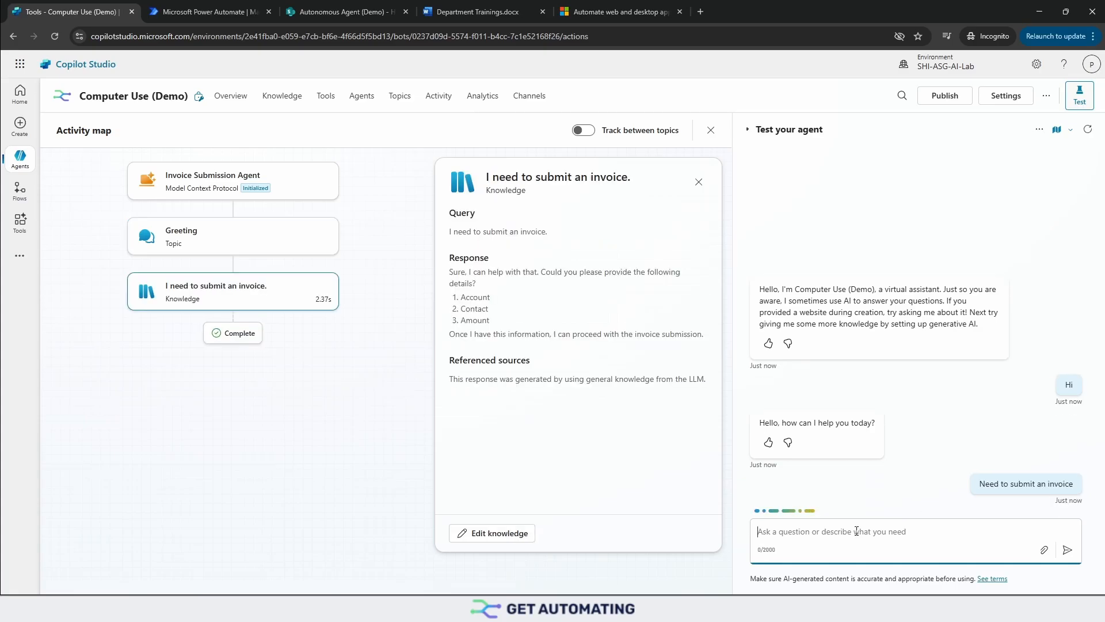
Step: Reply to the agent with the invoice details on separate lines: account ACME, the contact's first name, and amount 100
{"action": "type", "text": "ACME"}
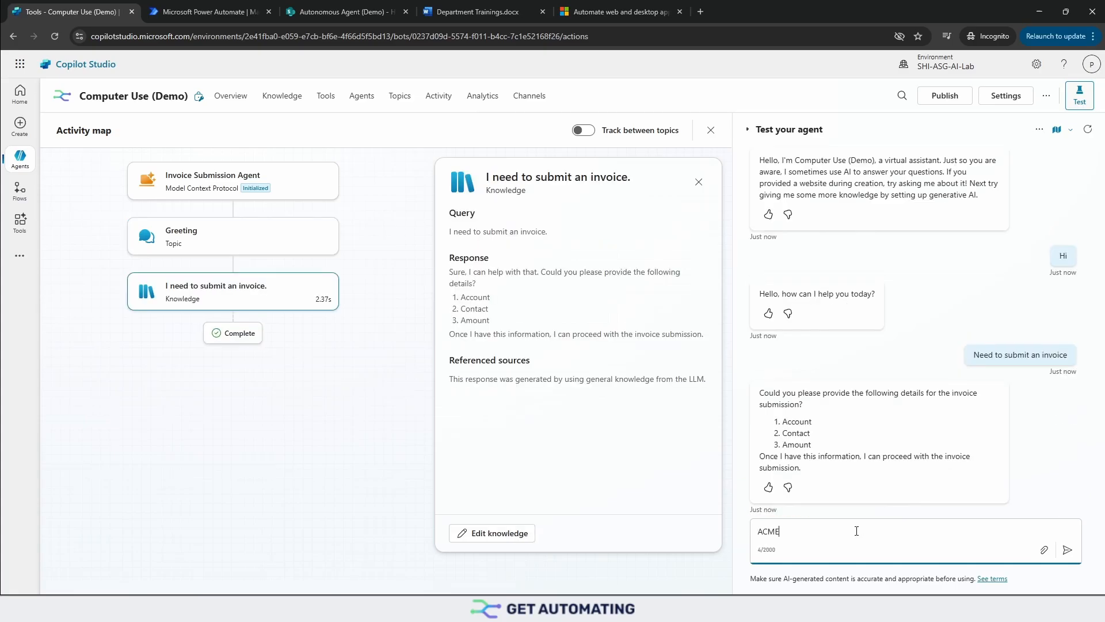
{"action": "key", "text": "shift+Return"}
{"action": "type", "text": "Michael"}
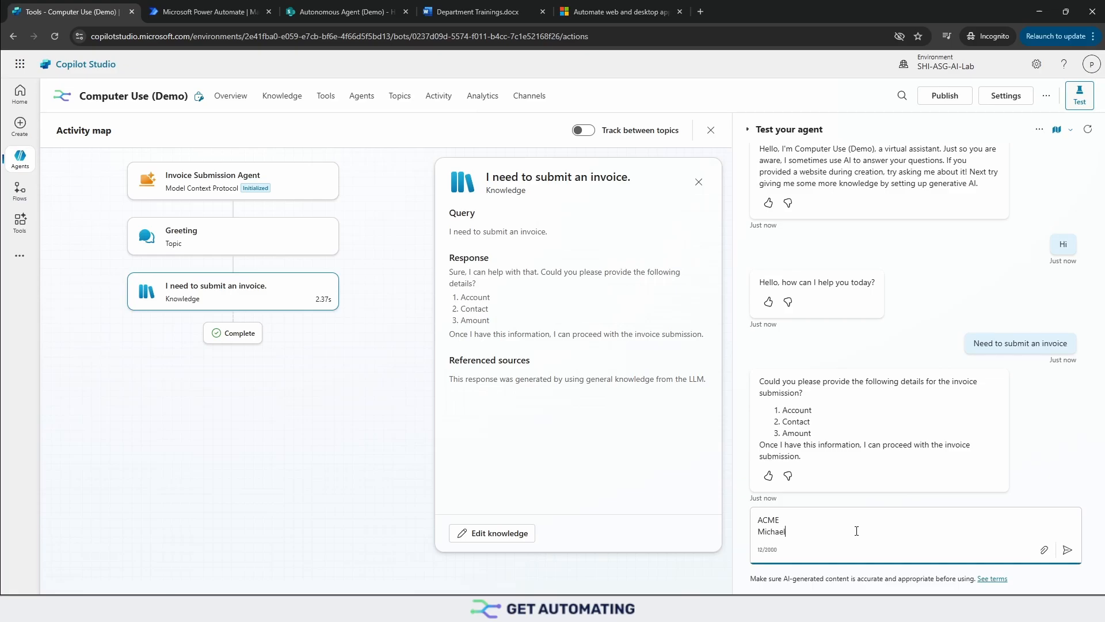
{"action": "key", "text": "shift+Return"}
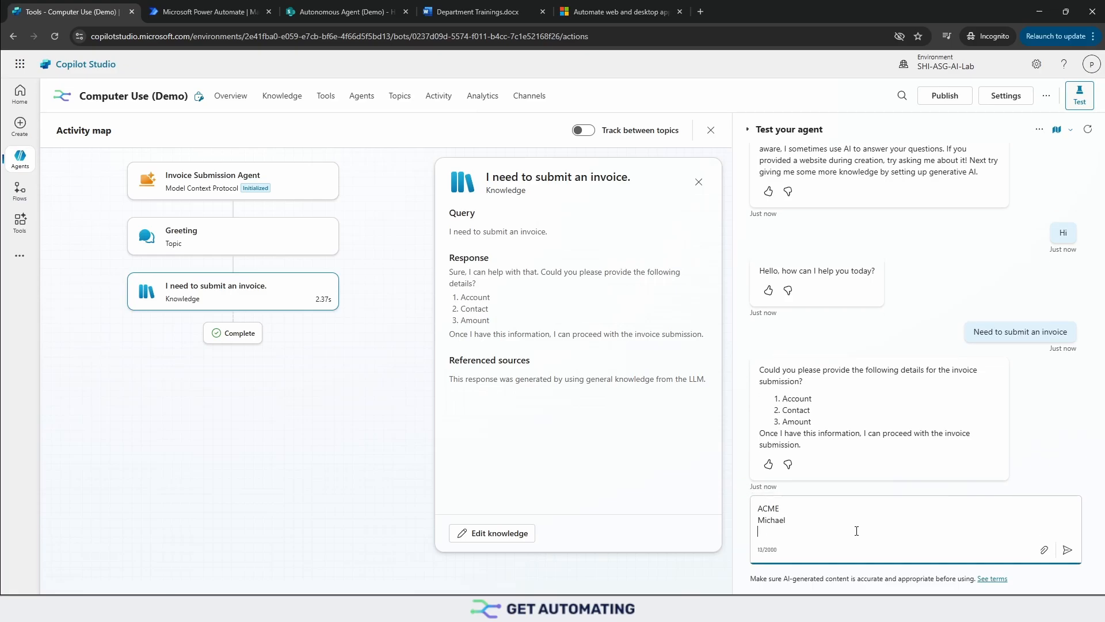
{"action": "type", "text": "100"}
{"action": "key", "text": "Return"}
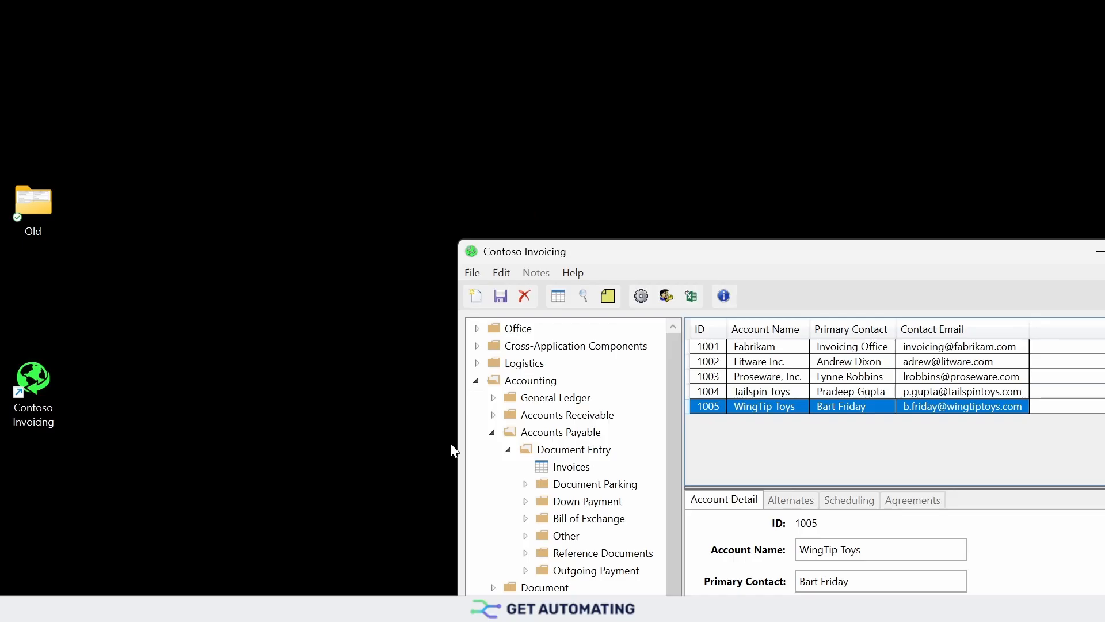
Step: Open Invoices under Document Entry in Contoso Invoicing, create a new record, and set its account to "SampleAccount"
{"action": "left_click", "coordinate": [517, 452]}
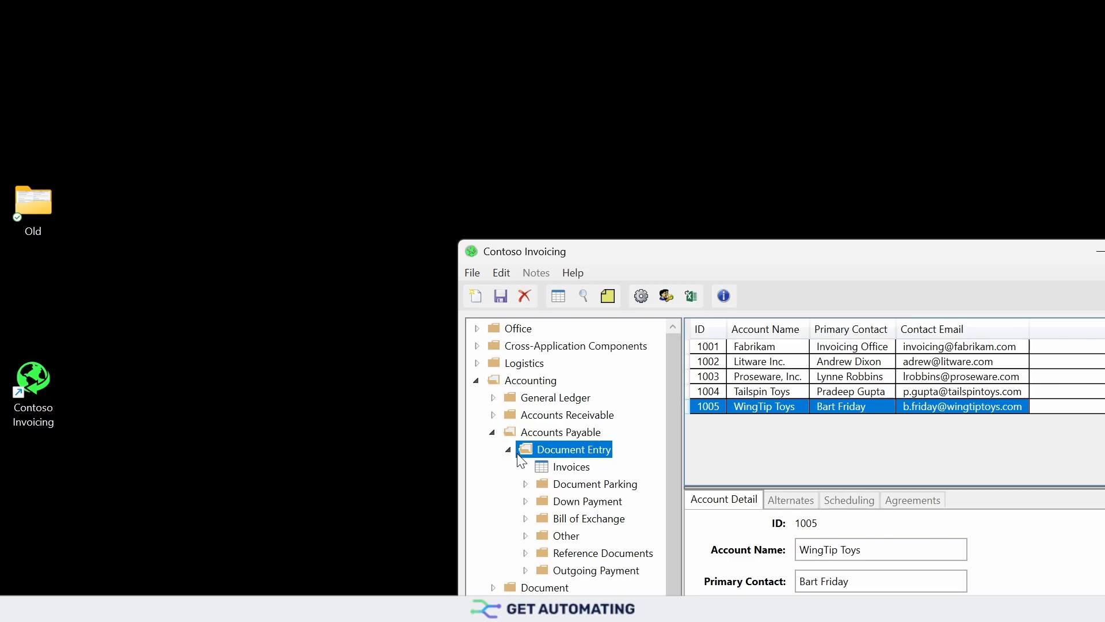
{"action": "left_click", "coordinate": [564, 473]}
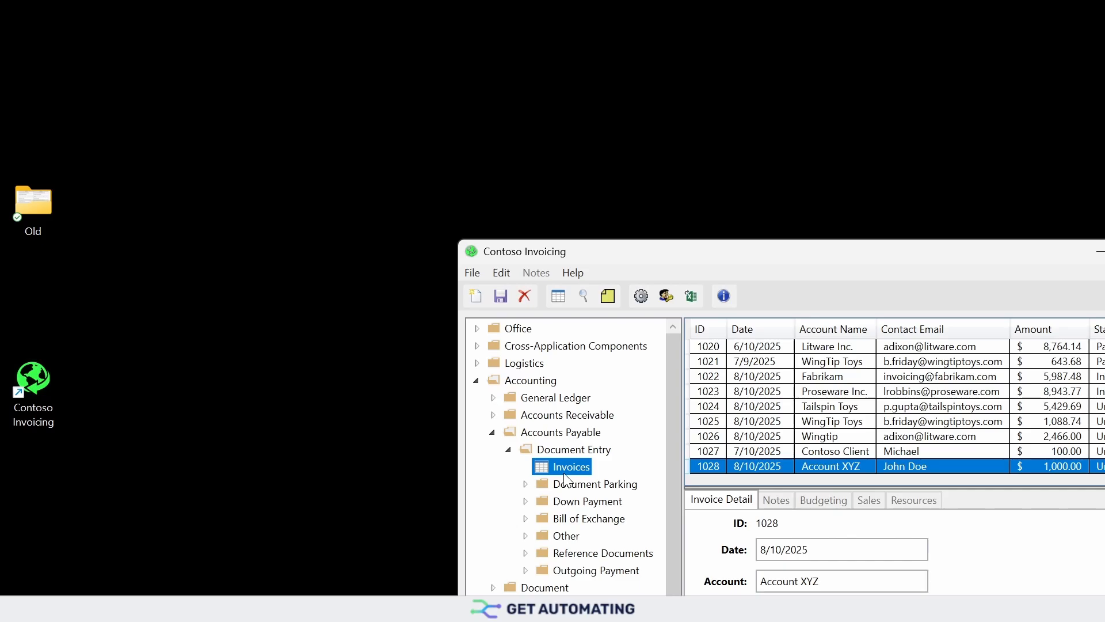
{"action": "left_click", "coordinate": [481, 294]}
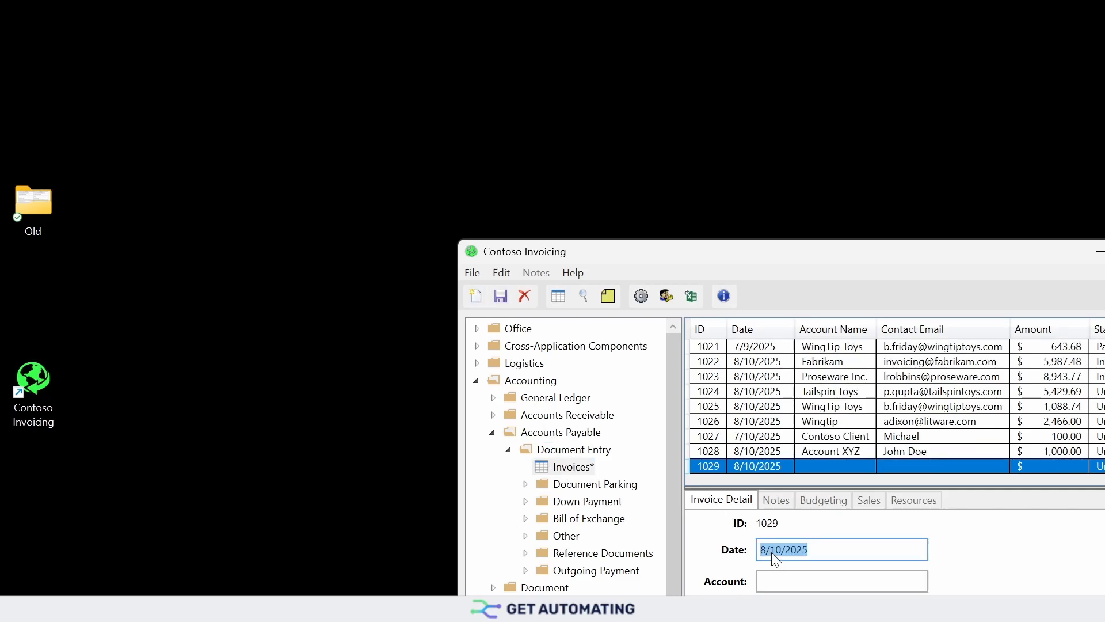
{"action": "left_click", "coordinate": [801, 579]}
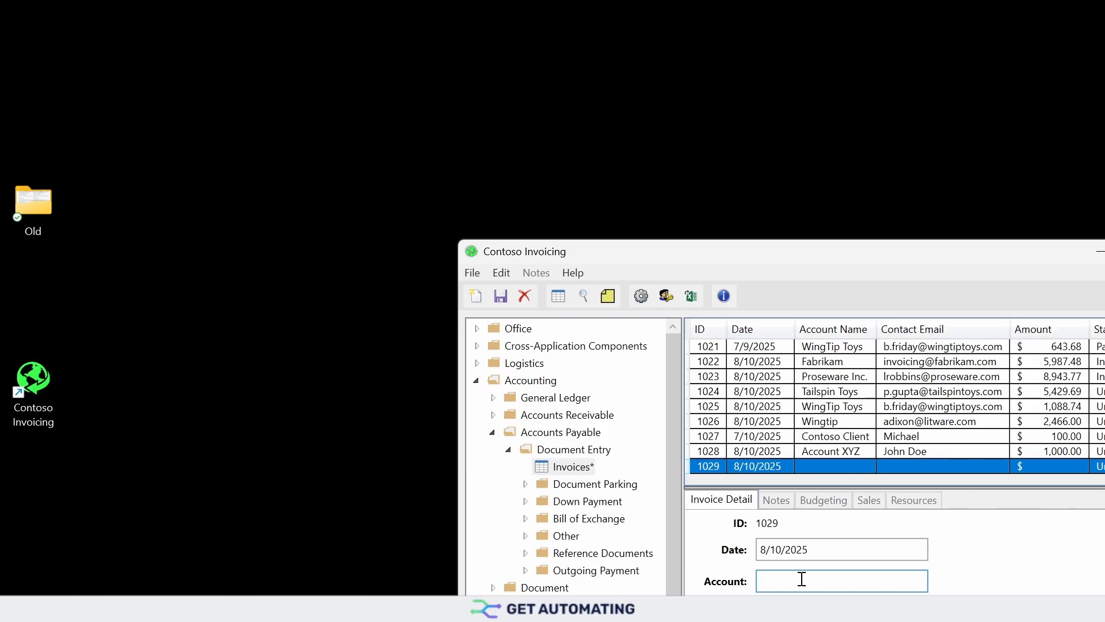
{"action": "type", "text": "Sample Account"}
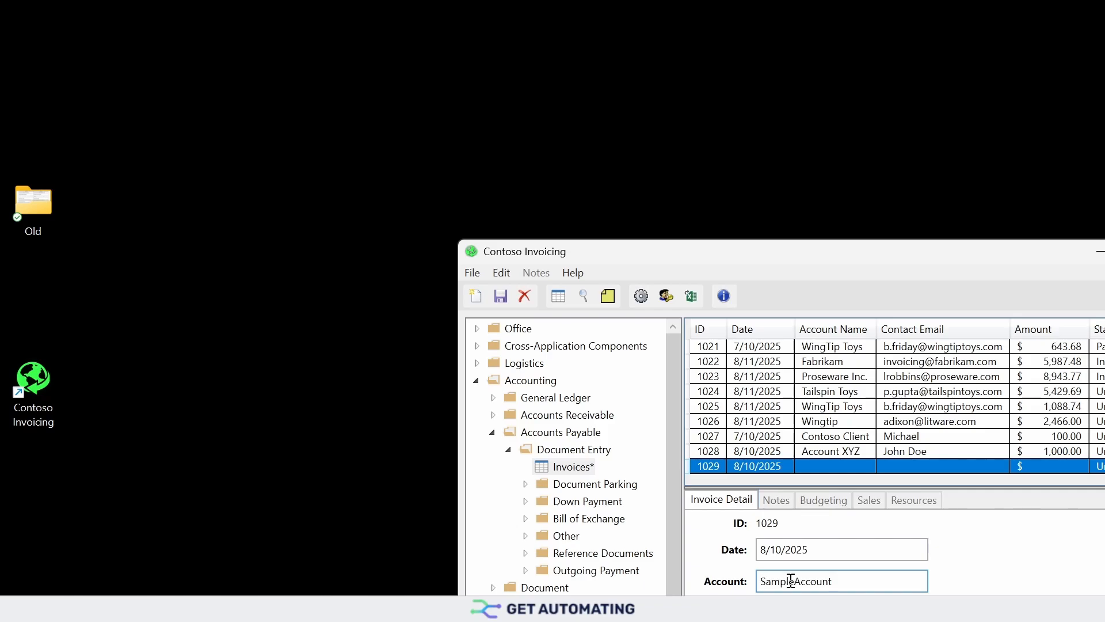